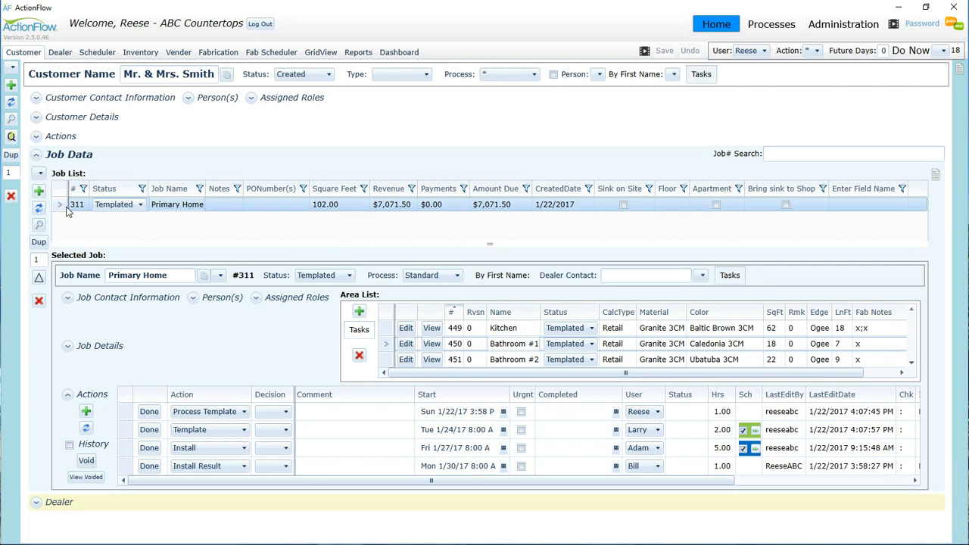
Step: Review the Kitchen, Bathroom #1 and Bathroom #2 areas in the Primary Home job's area list
{"action": "left_click", "coordinate": [387, 330]}
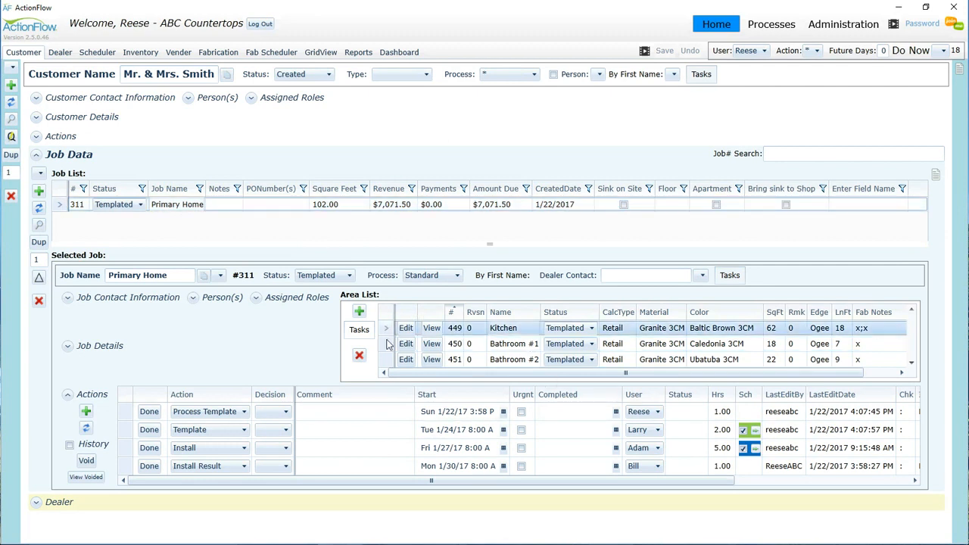
{"action": "left_click", "coordinate": [387, 345]}
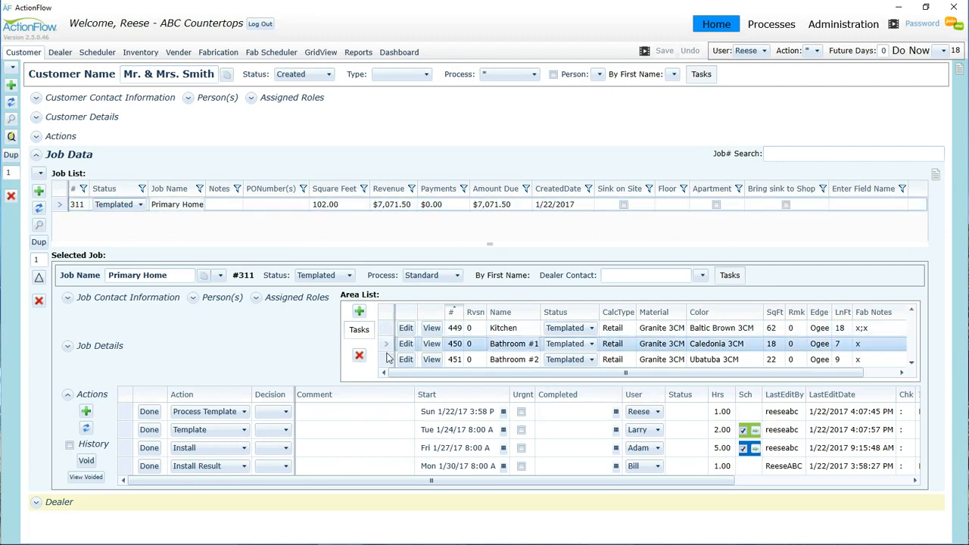
{"action": "left_click", "coordinate": [511, 360]}
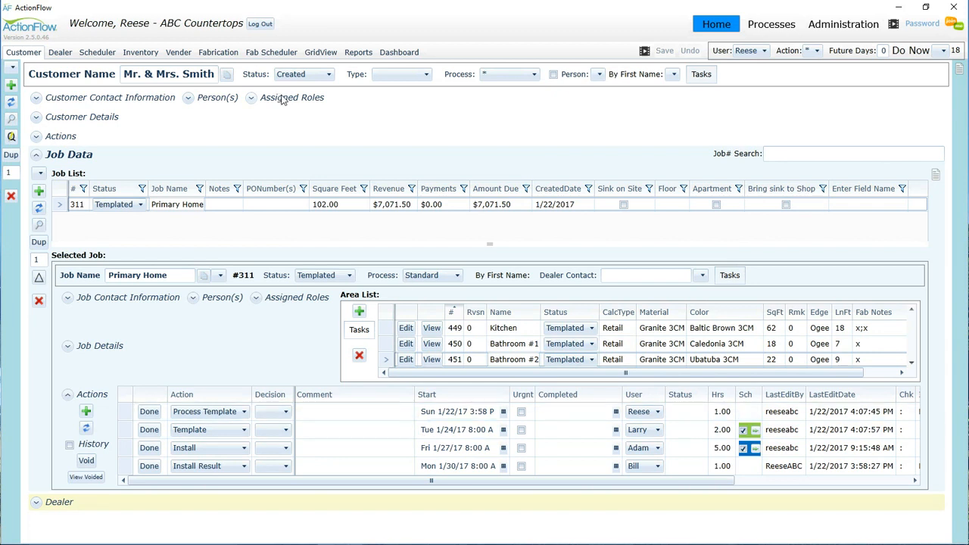
Step: Open the Scheduler and examine the Primary Home job's template appointment on Tuesday 24 and its install appointment on Friday 27
{"action": "left_click", "coordinate": [96, 53]}
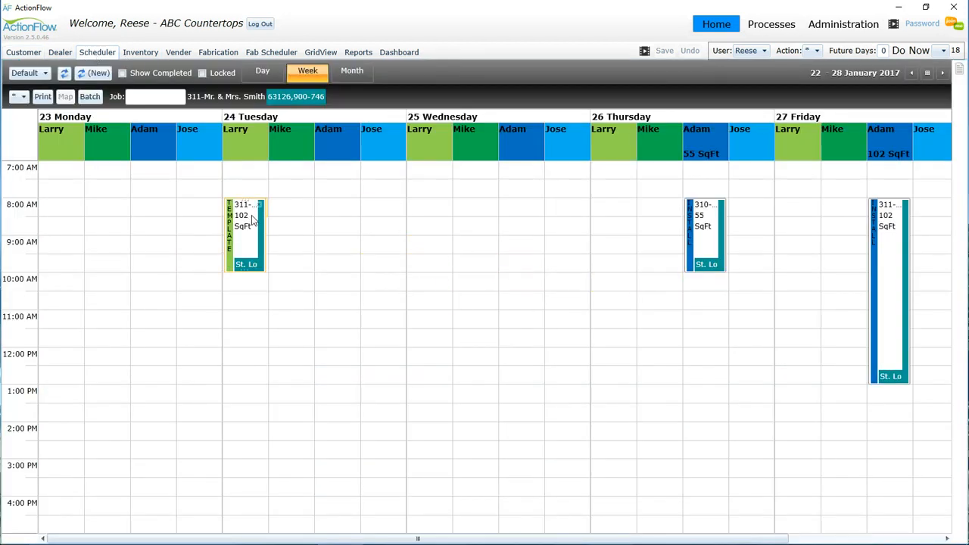
{"action": "mouse_move", "coordinate": [250, 219]}
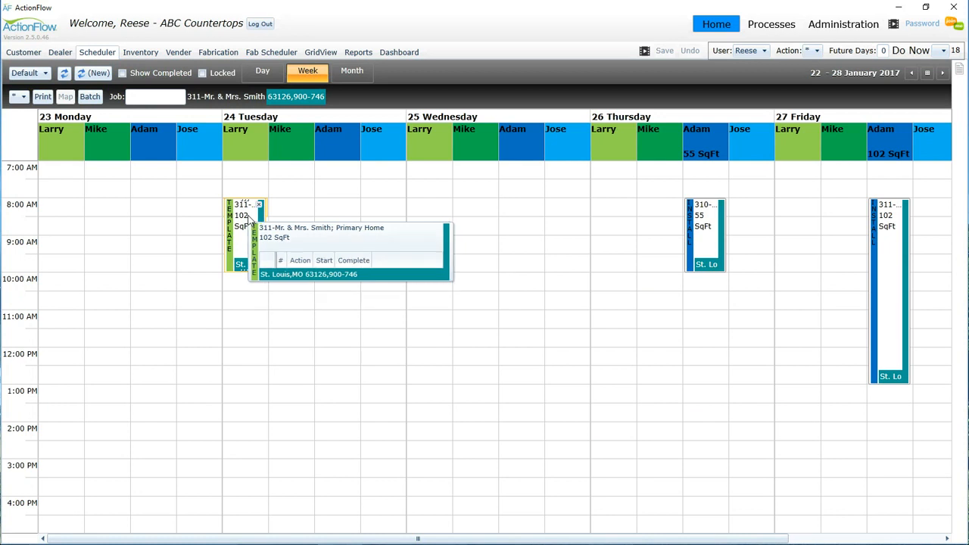
{"action": "mouse_move", "coordinate": [891, 237]}
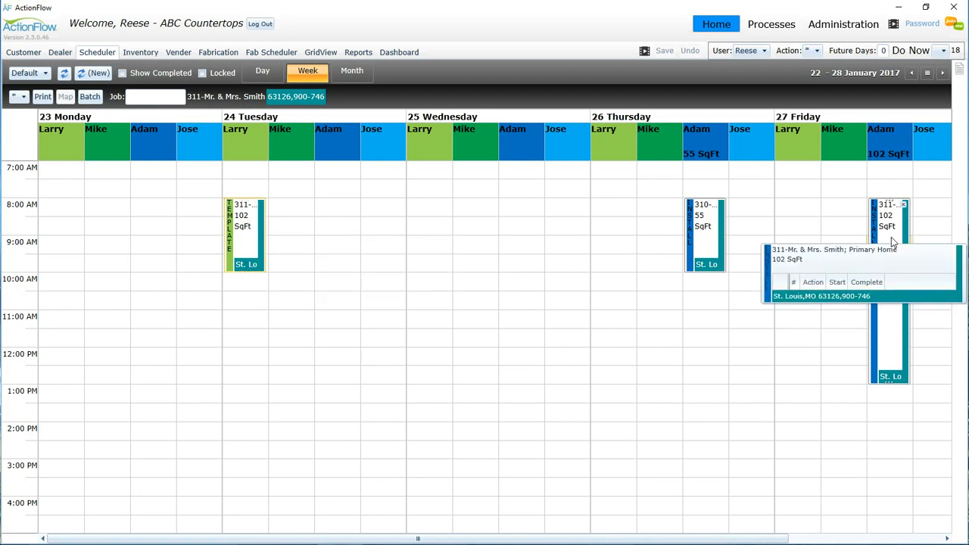
{"action": "mouse_move", "coordinate": [265, 239]}
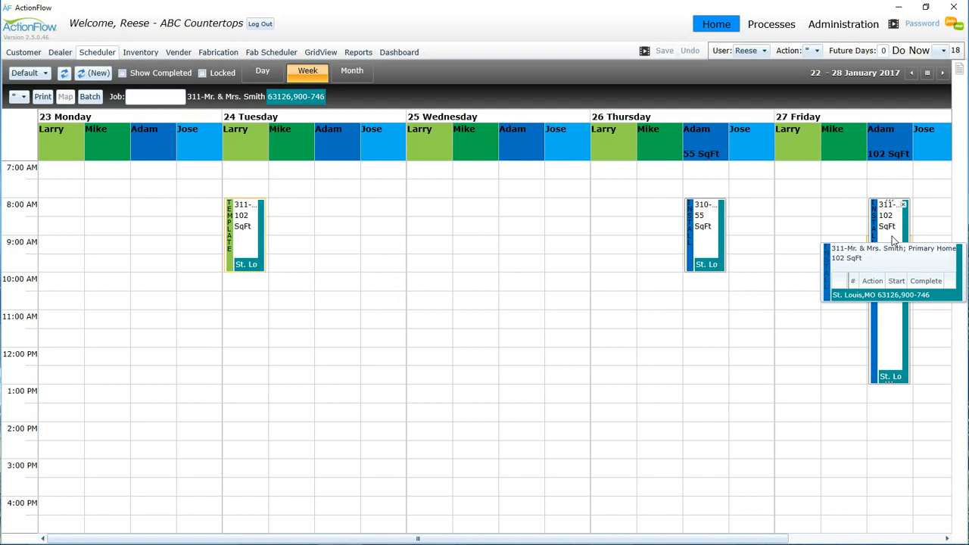
{"action": "mouse_move", "coordinate": [710, 245]}
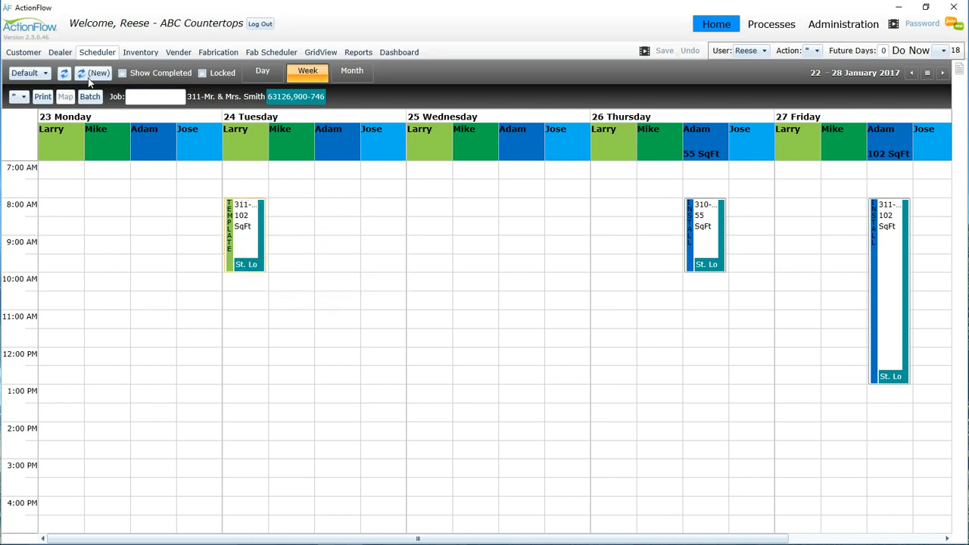
Step: Return to the customer's job and complete the Process Template action with decision OK, plus the Send Final Estimate action
{"action": "left_click", "coordinate": [34, 53]}
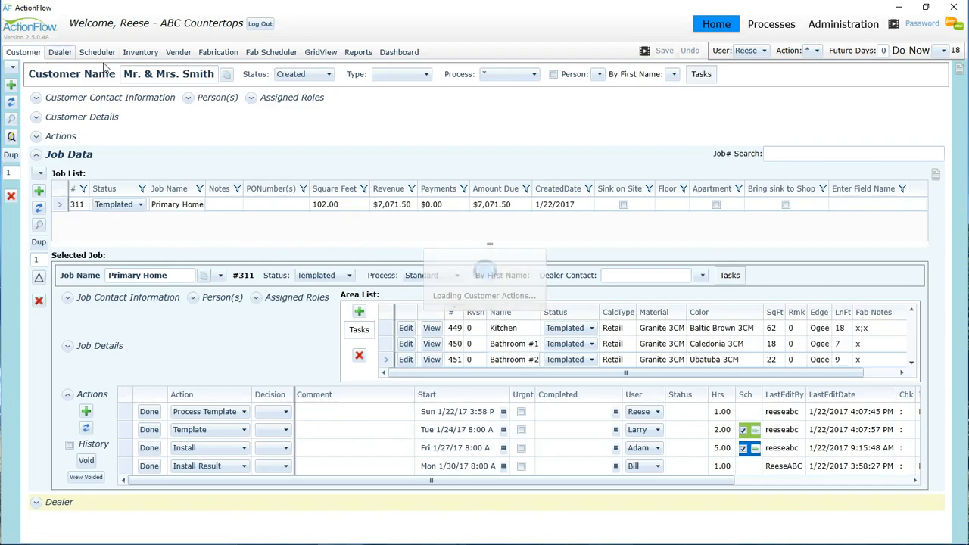
{"action": "left_click", "coordinate": [284, 411]}
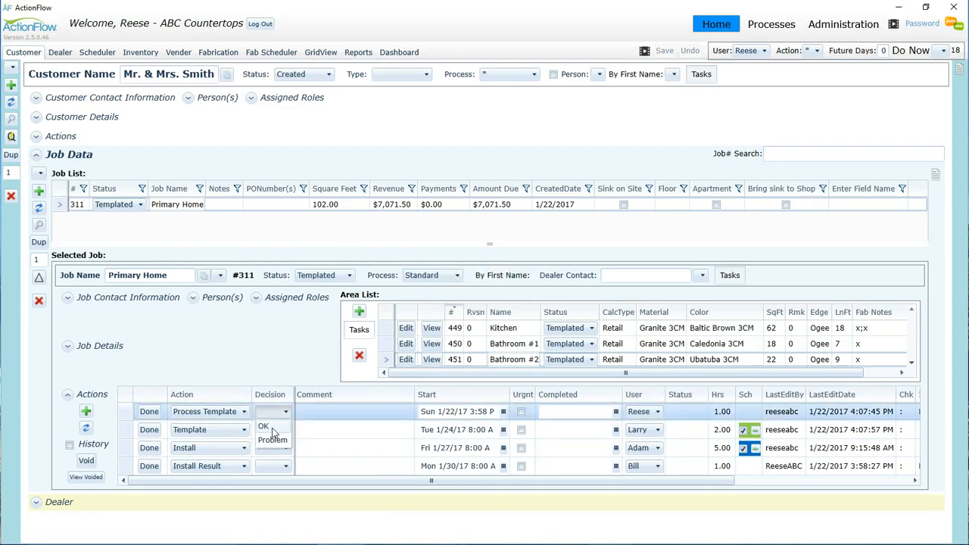
{"action": "left_click", "coordinate": [269, 422]}
{"action": "left_click", "coordinate": [149, 413]}
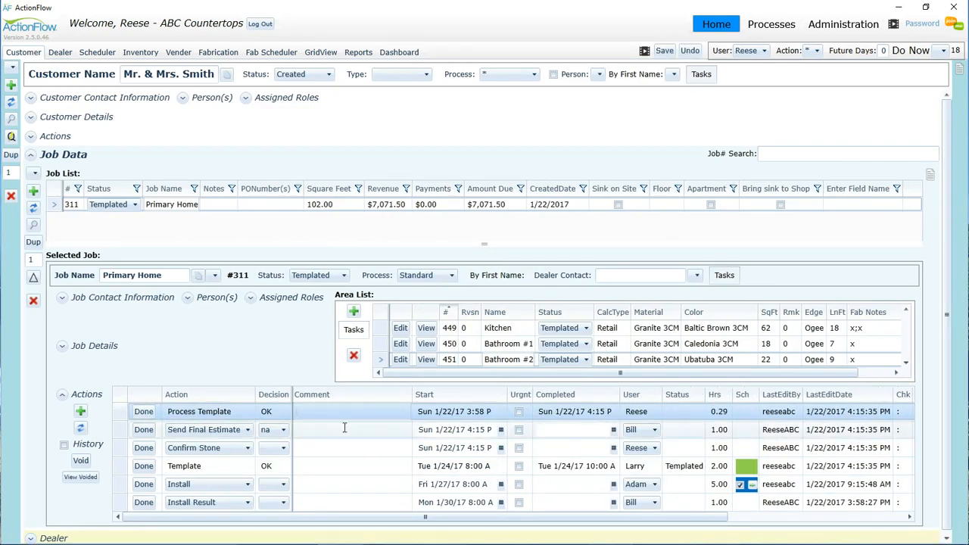
{"action": "left_click", "coordinate": [144, 429]}
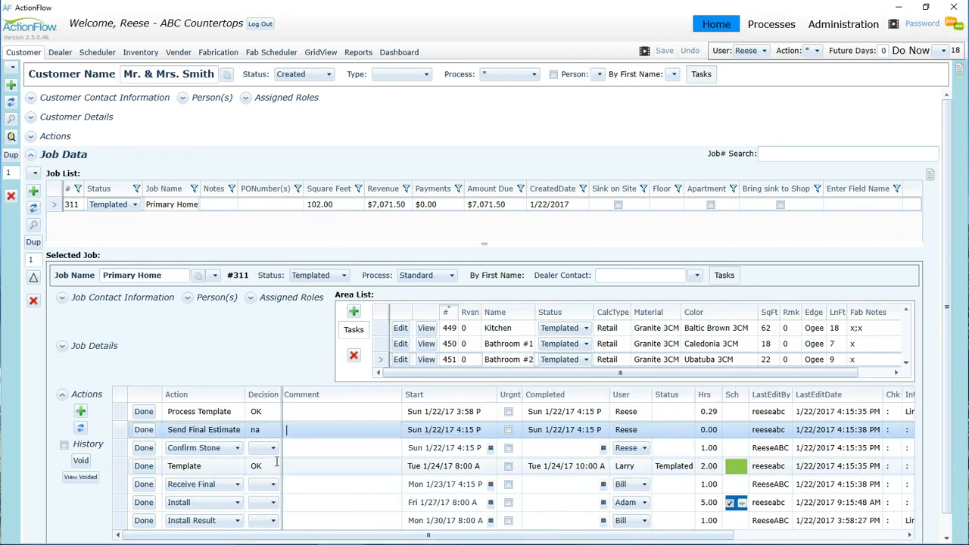
Step: Complete the Confirm Stone action with the decision Override and the comment "x"
{"action": "left_click", "coordinate": [272, 448]}
{"action": "left_click", "coordinate": [264, 475]}
{"action": "left_click", "coordinate": [314, 447]}
{"action": "type", "text": "x"}
{"action": "left_click", "coordinate": [145, 448]}
{"action": "left_click", "coordinate": [602, 350]}
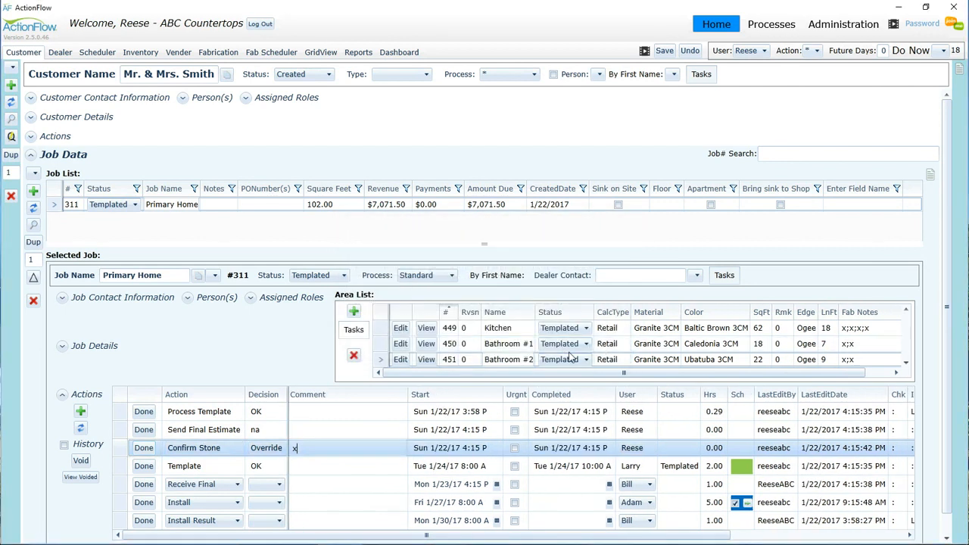
Step: Complete the Receive Final action with decision OK, and mark the Confirm Fab action as done
{"action": "left_click", "coordinate": [278, 484]}
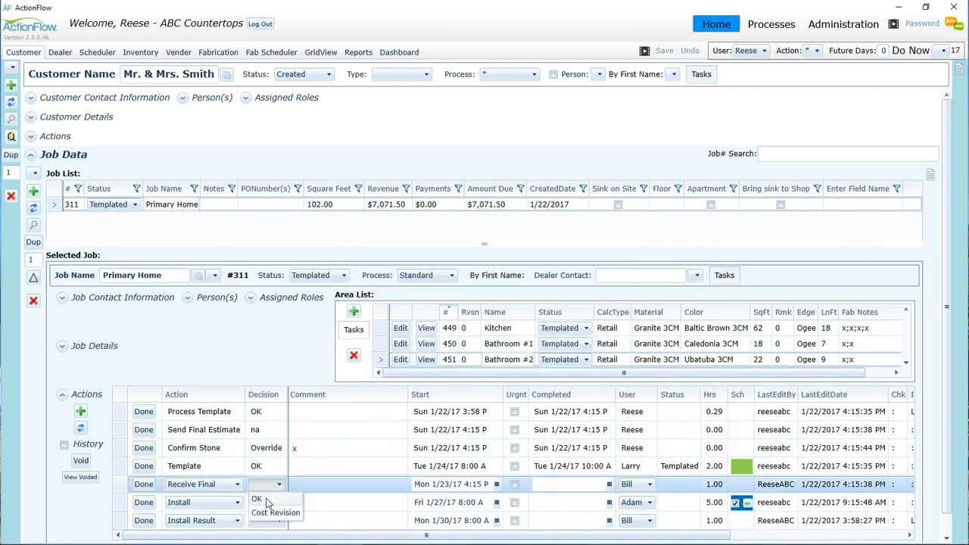
{"action": "left_click", "coordinate": [257, 500]}
{"action": "left_click", "coordinate": [144, 485]}
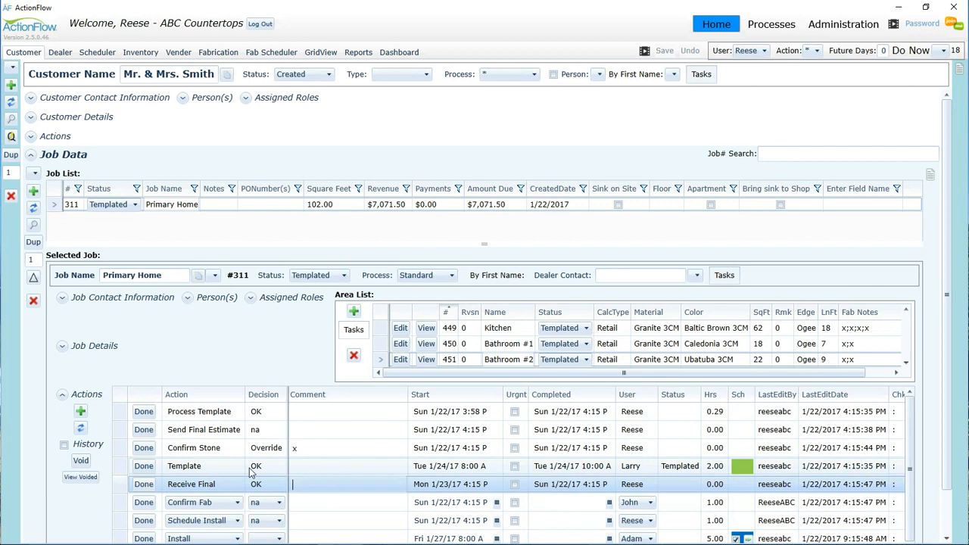
{"action": "left_click", "coordinate": [81, 429]}
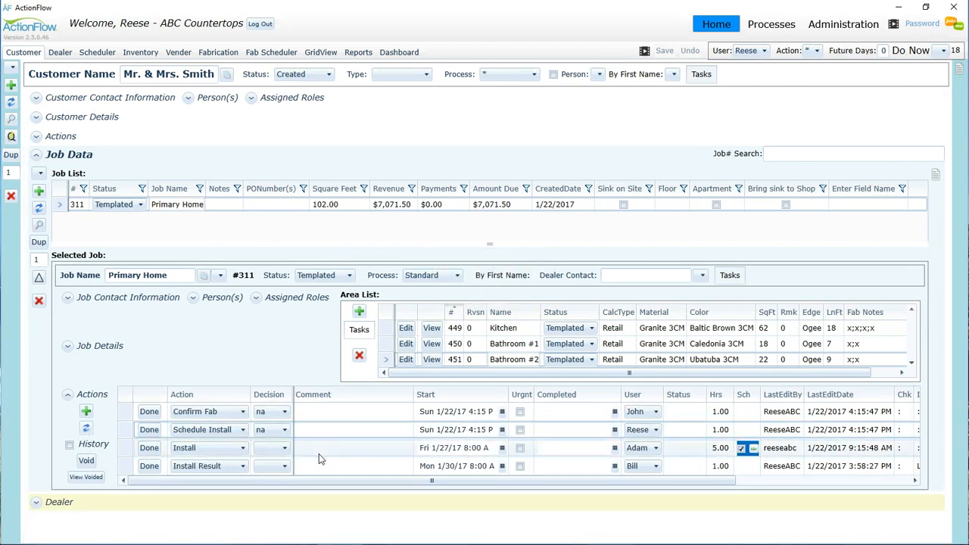
{"action": "left_click", "coordinate": [327, 416]}
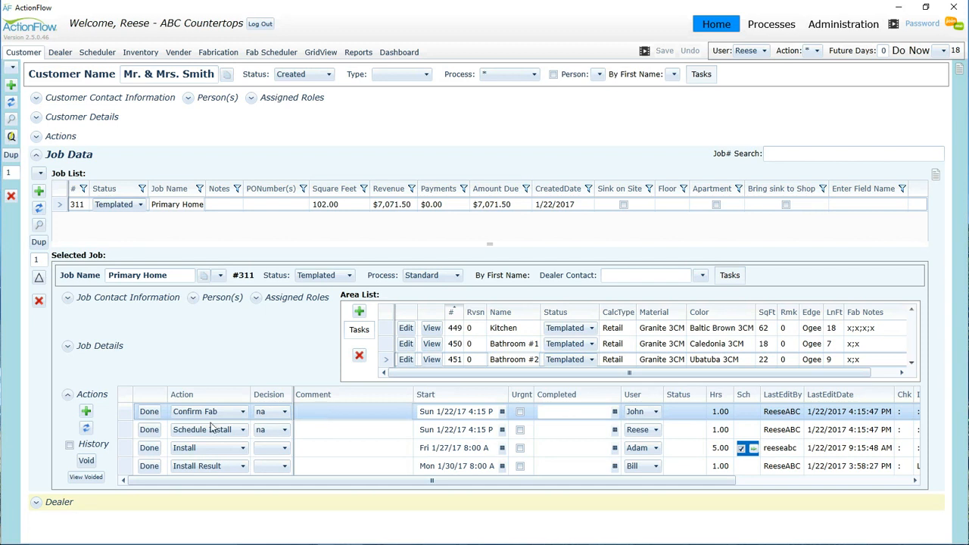
{"action": "left_click", "coordinate": [150, 413]}
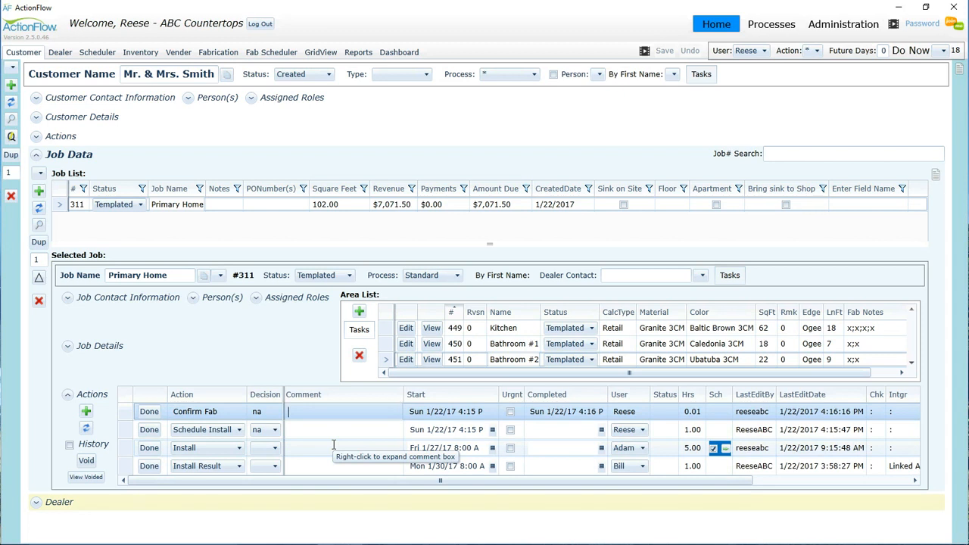
Step: Open the job in Fabrication and compare the actions attached to the Kitchen, Bathroom #1 and Bathroom #2 areas
{"action": "left_click", "coordinate": [218, 53]}
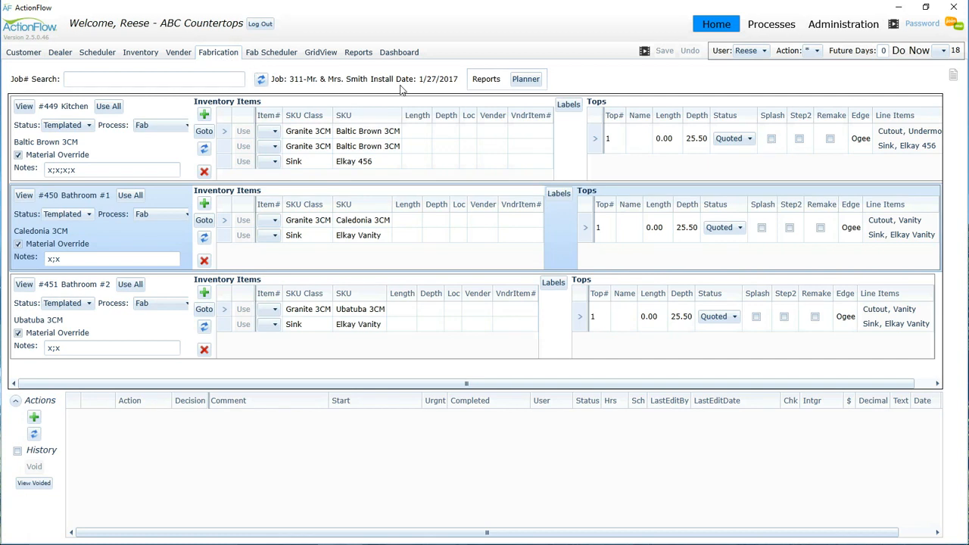
{"action": "left_click", "coordinate": [129, 152]}
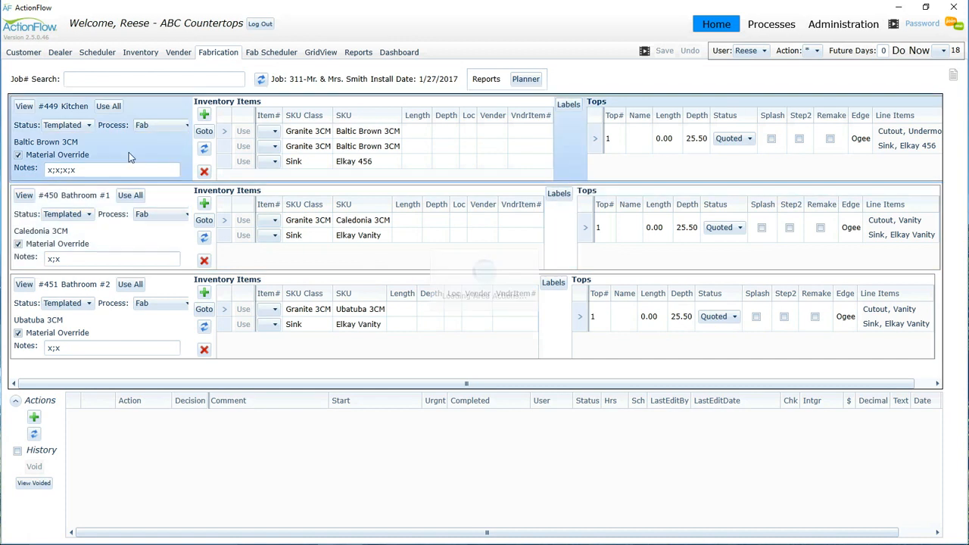
{"action": "left_click", "coordinate": [145, 240]}
{"action": "left_click", "coordinate": [130, 327]}
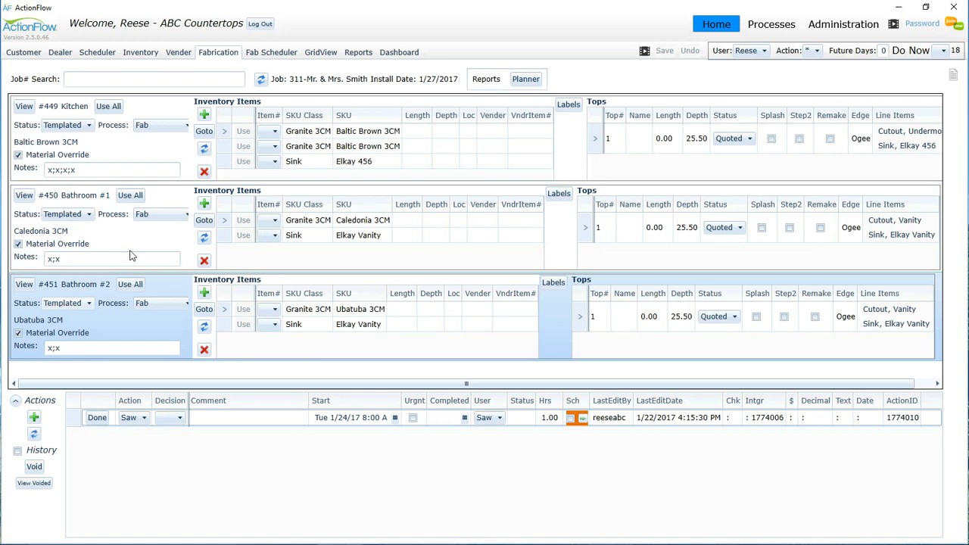
{"action": "left_click", "coordinate": [161, 152]}
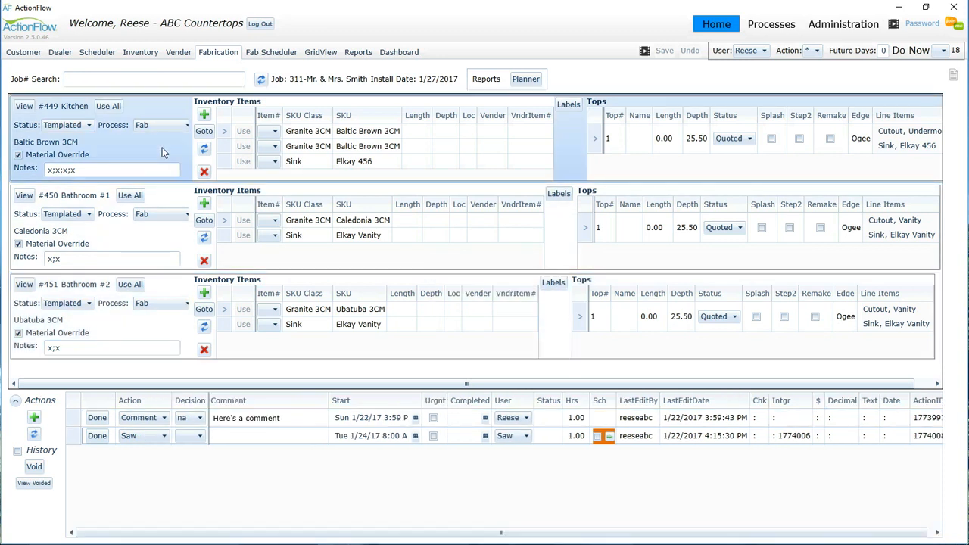
{"action": "left_click", "coordinate": [159, 240]}
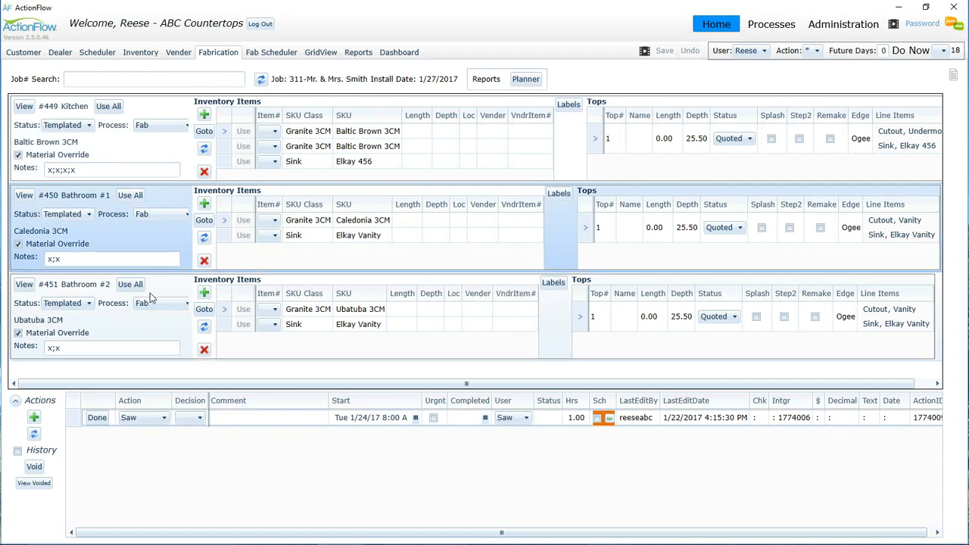
{"action": "left_click", "coordinate": [161, 329]}
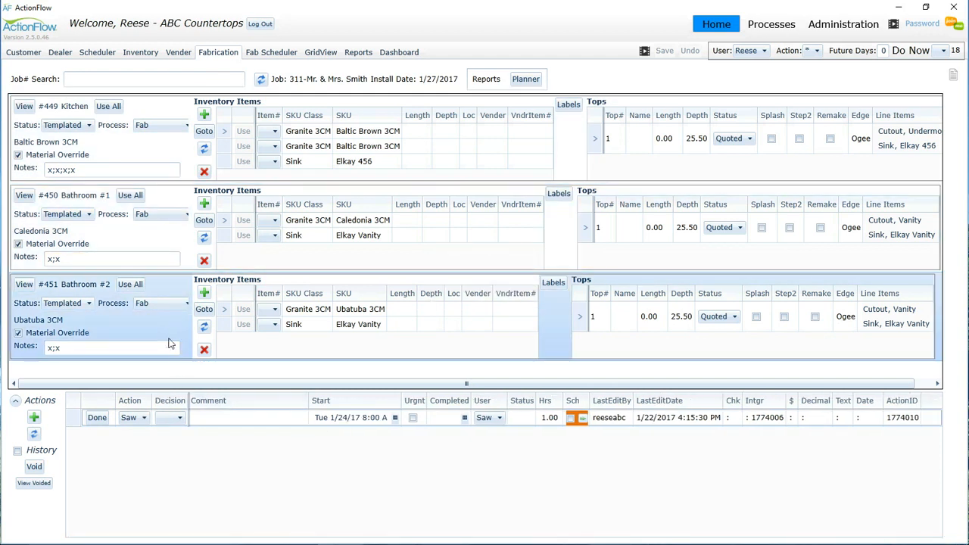
{"action": "left_click", "coordinate": [167, 237]}
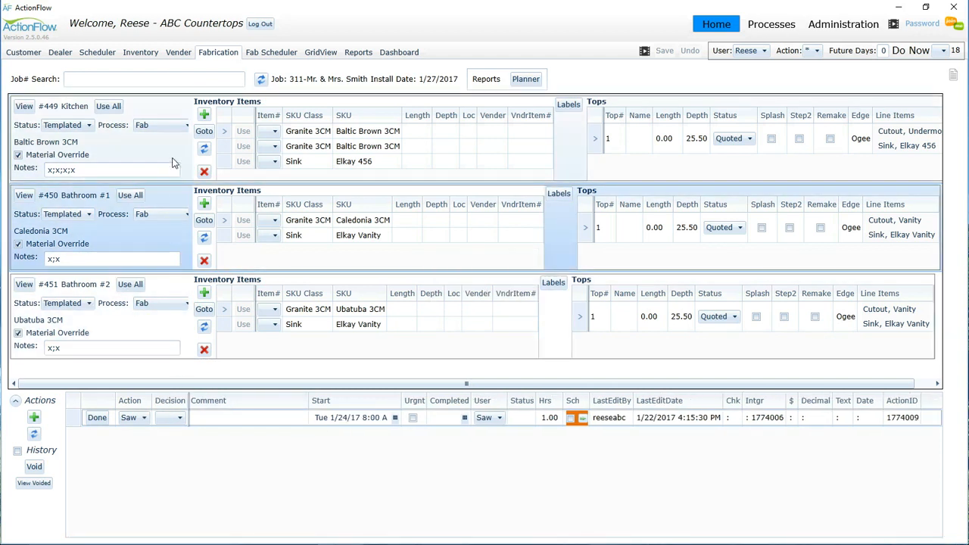
{"action": "left_click", "coordinate": [170, 165]}
{"action": "left_click", "coordinate": [78, 420]}
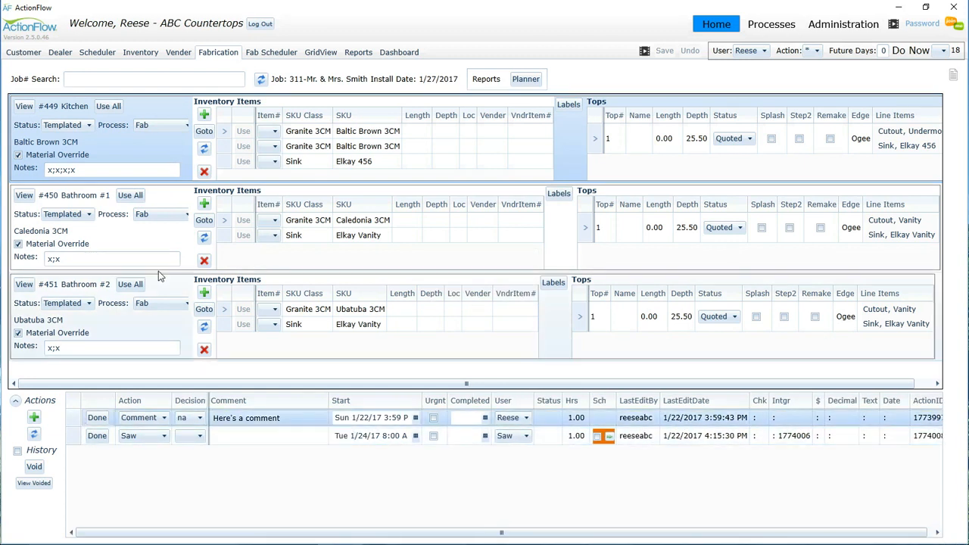
{"action": "left_click", "coordinate": [160, 236]}
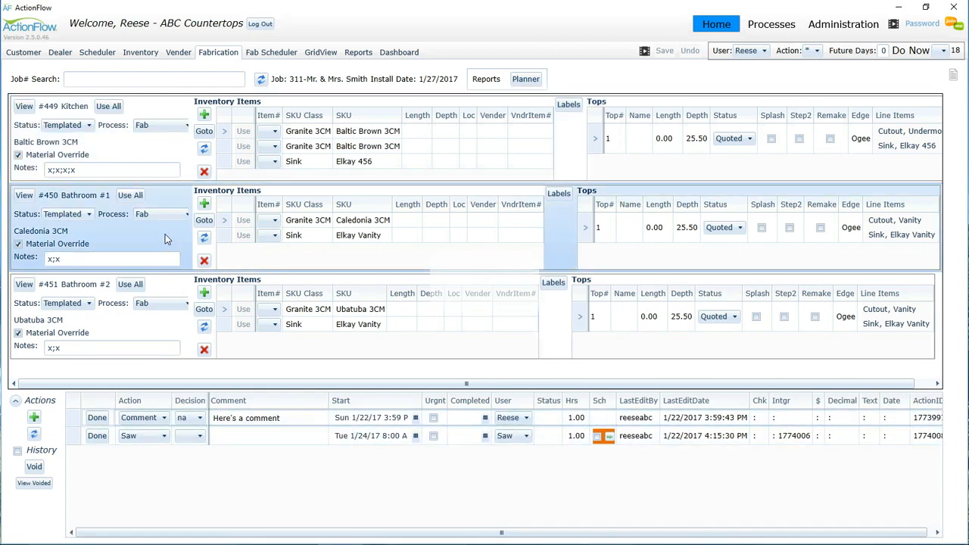
{"action": "left_click", "coordinate": [148, 145]}
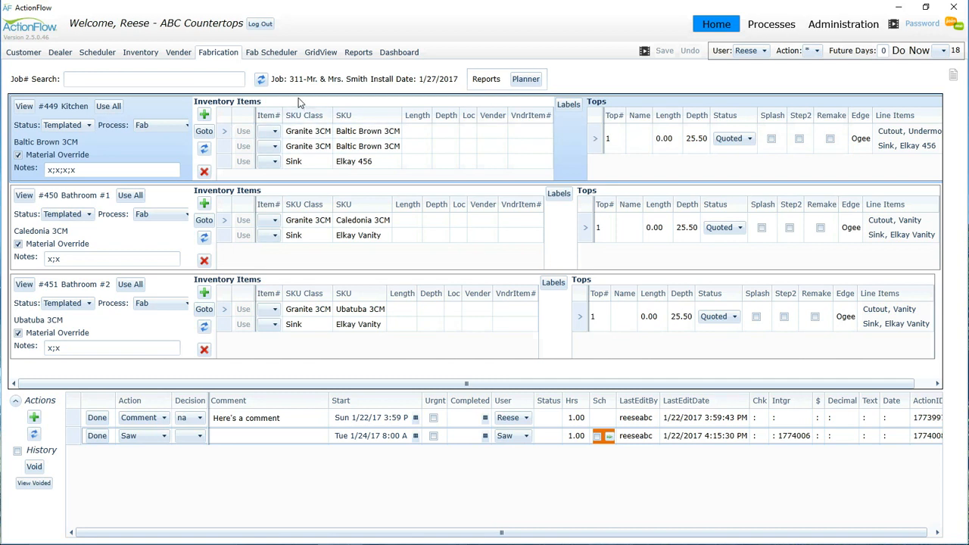
Step: Open the Fab Scheduler, refresh the week, and examine the Saw entries on Tuesday 24 and Monday 23
{"action": "left_click", "coordinate": [281, 54]}
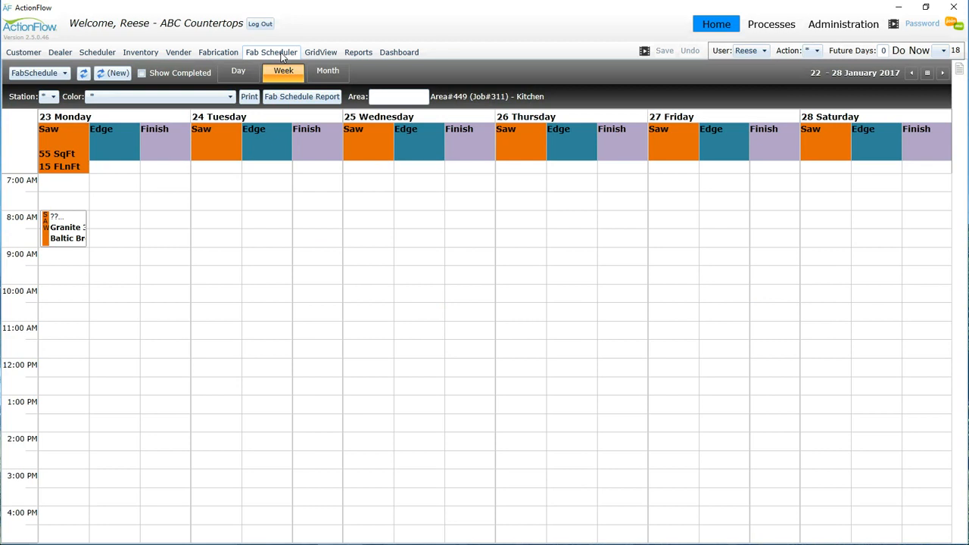
{"action": "left_click", "coordinate": [84, 75]}
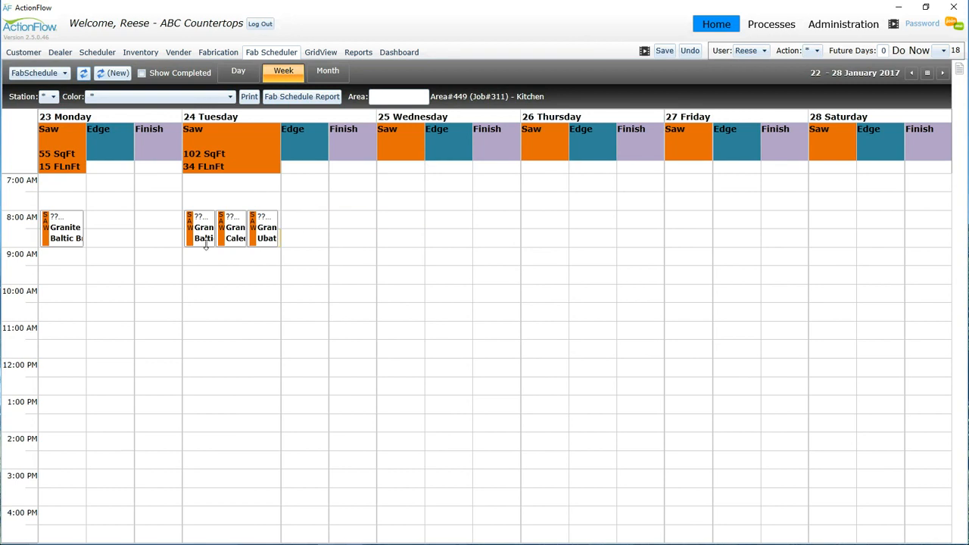
{"action": "mouse_move", "coordinate": [205, 236]}
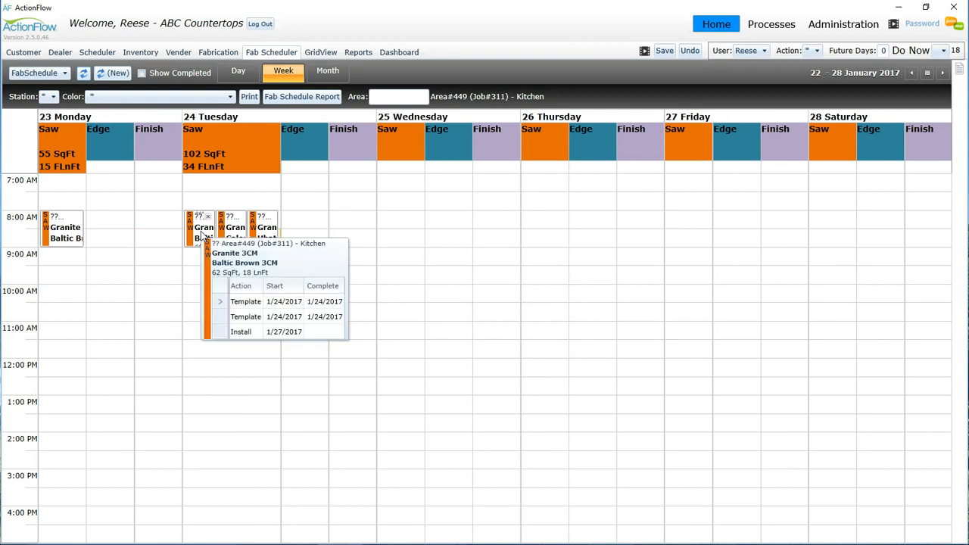
{"action": "mouse_move", "coordinate": [267, 233]}
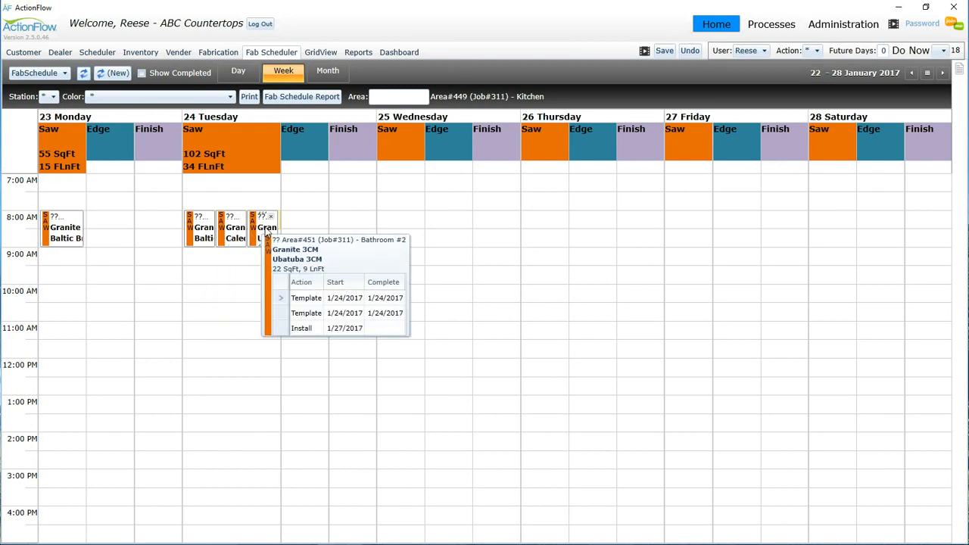
{"action": "mouse_move", "coordinate": [233, 230]}
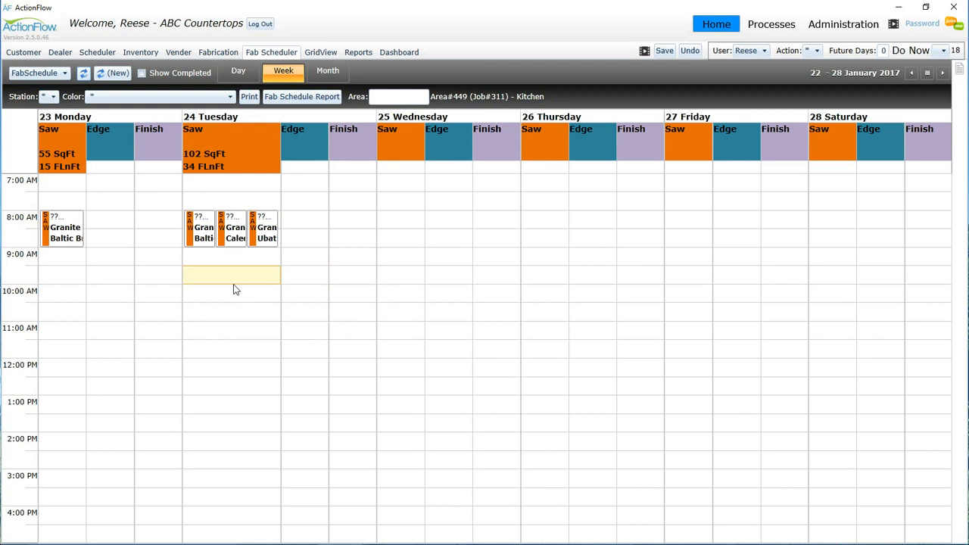
{"action": "mouse_move", "coordinate": [74, 231]}
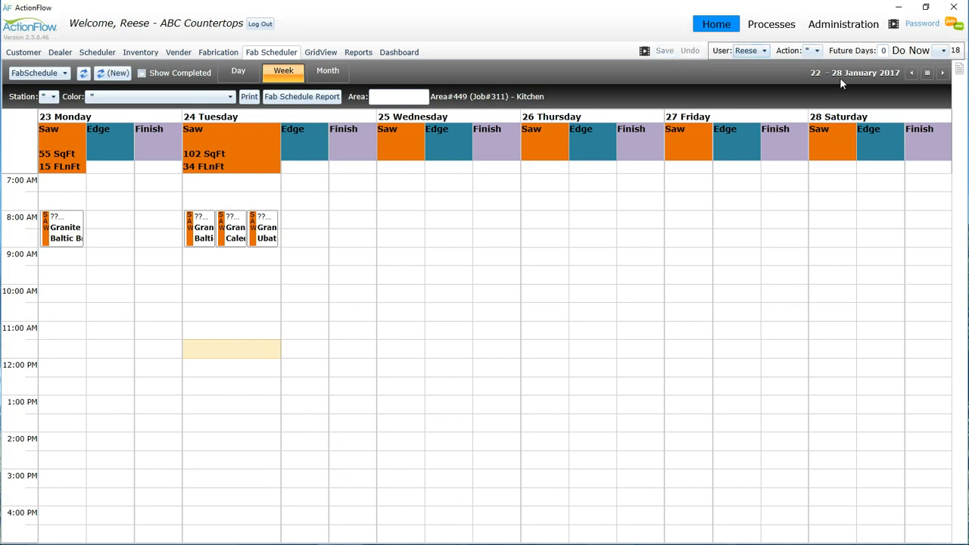
Step: Switch the action list's user to Saw, set Future Days to 2, and review the Do Now list
{"action": "left_click", "coordinate": [749, 50]}
{"action": "scroll", "coordinate": [806, 136], "scroll_direction": "down", "scroll_amount": 3}
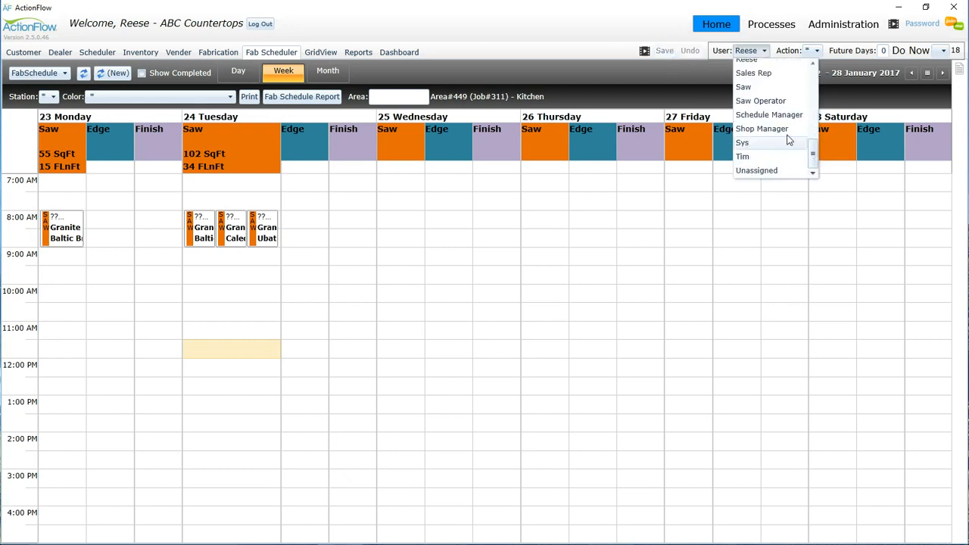
{"action": "left_click", "coordinate": [746, 86]}
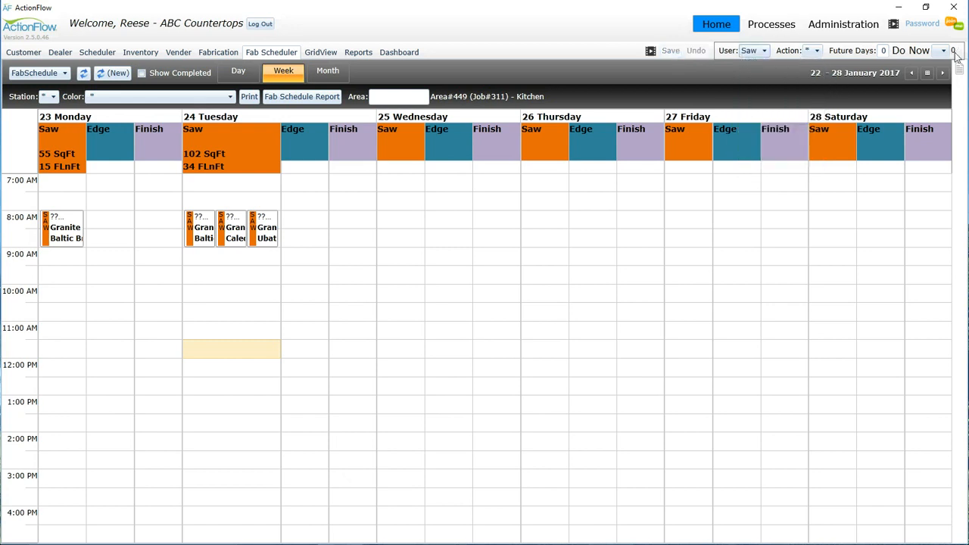
{"action": "double_click", "coordinate": [883, 52]}
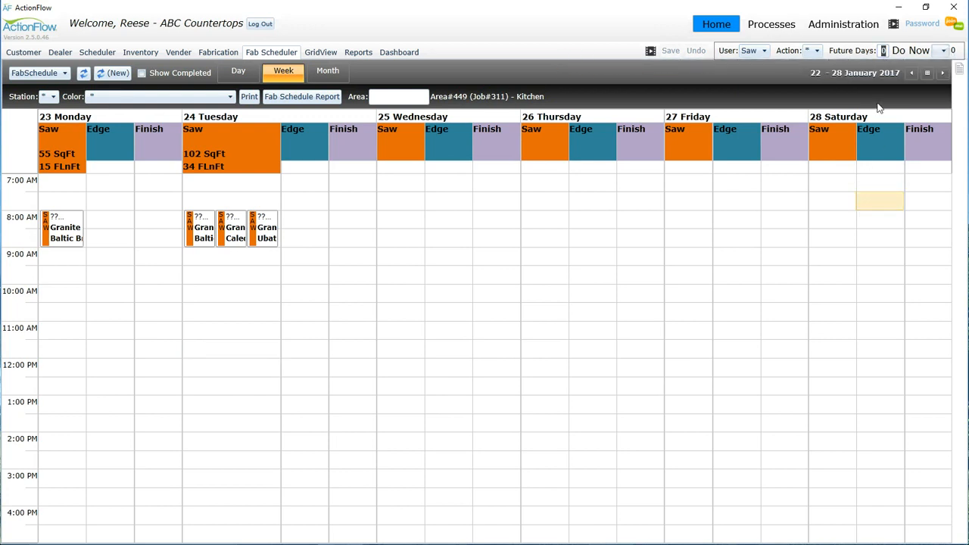
{"action": "type", "text": "2"}
{"action": "left_click", "coordinate": [942, 50]}
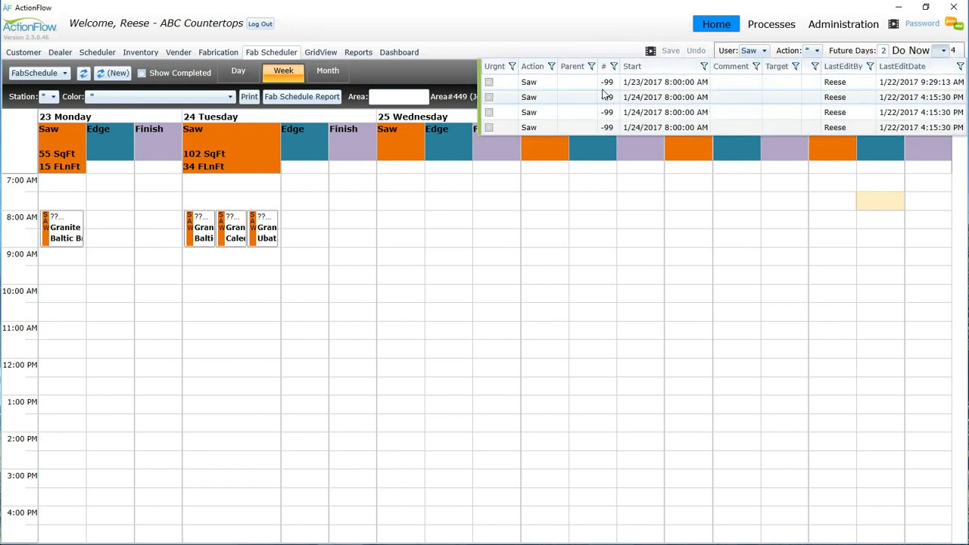
{"action": "left_click", "coordinate": [368, 256]}
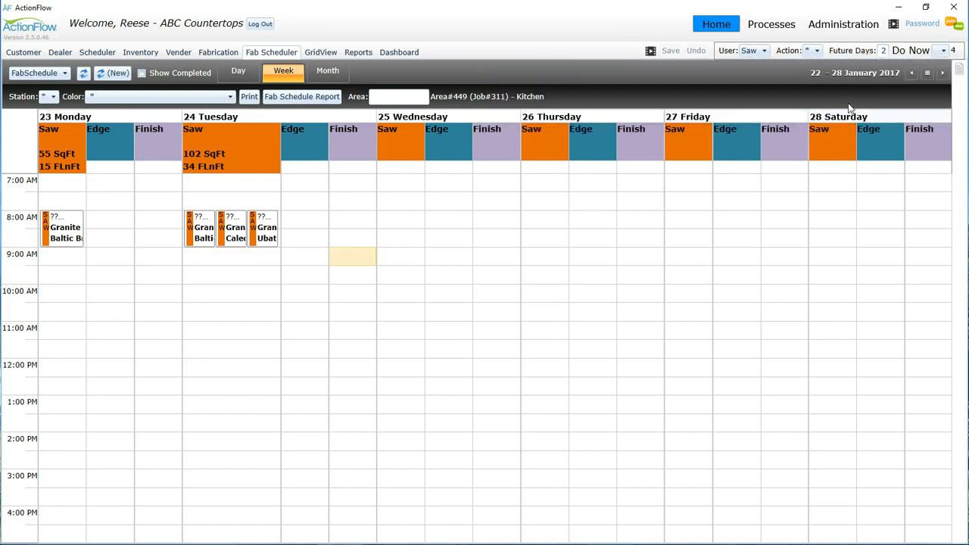
Step: Set Future Days back to 0 for the Saw user's Do Now list
{"action": "left_click_drag", "start_coordinate": [886, 52], "coordinate": [878, 70]}
{"action": "type", "text": "0"}
{"action": "key", "text": "Tab"}
{"action": "left_click", "coordinate": [589, 212]}
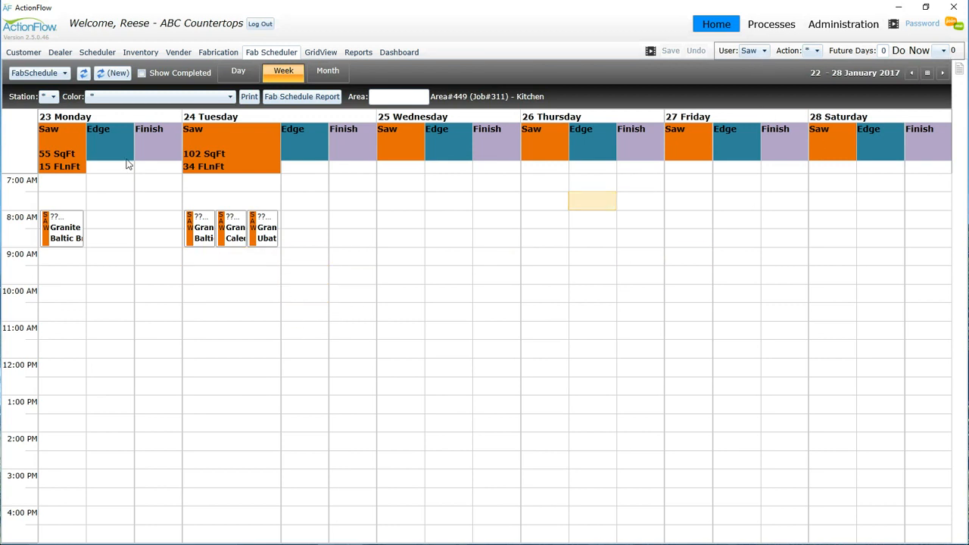
Step: Show Monday 23 as a single day, return to the week, and inspect the Baltic Brown saw entries on Monday and Tuesday
{"action": "left_click", "coordinate": [126, 119]}
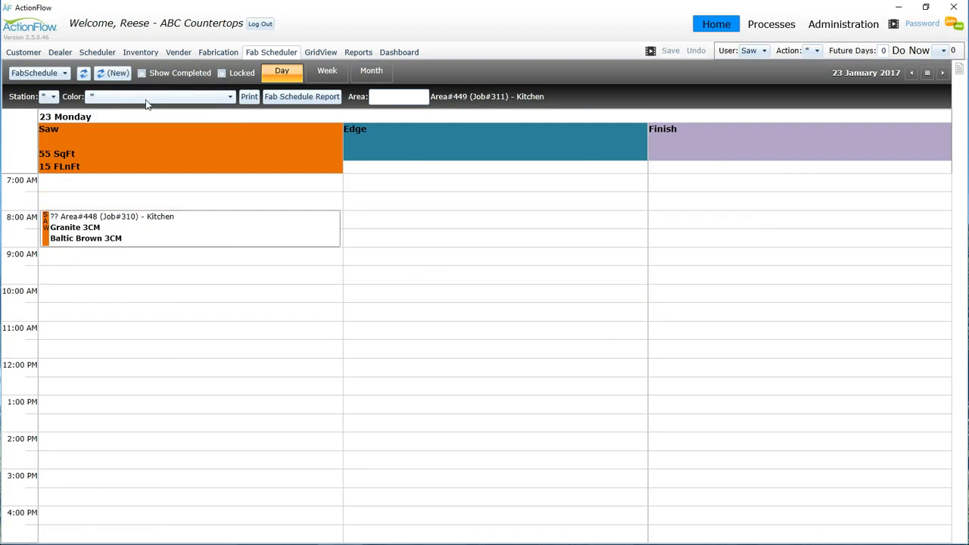
{"action": "left_click", "coordinate": [327, 71]}
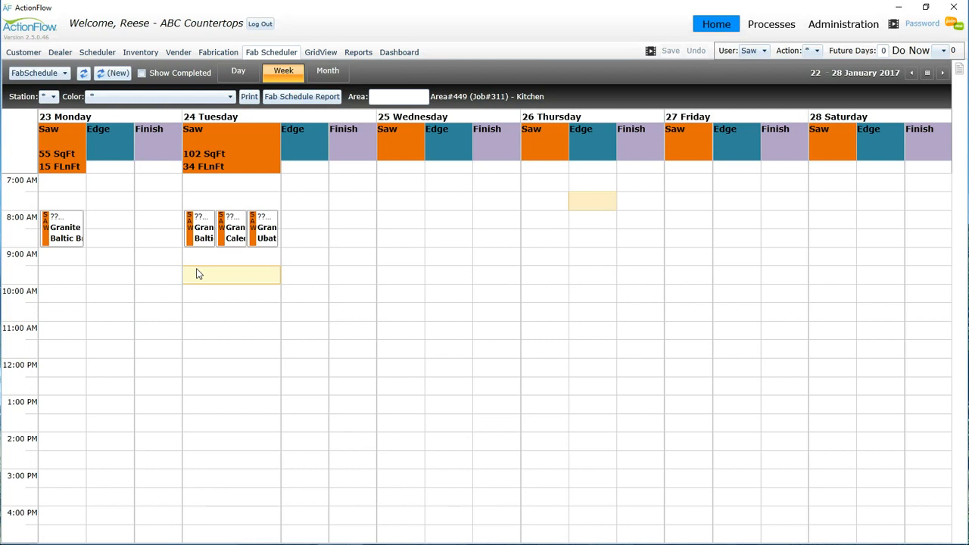
{"action": "mouse_move", "coordinate": [205, 235]}
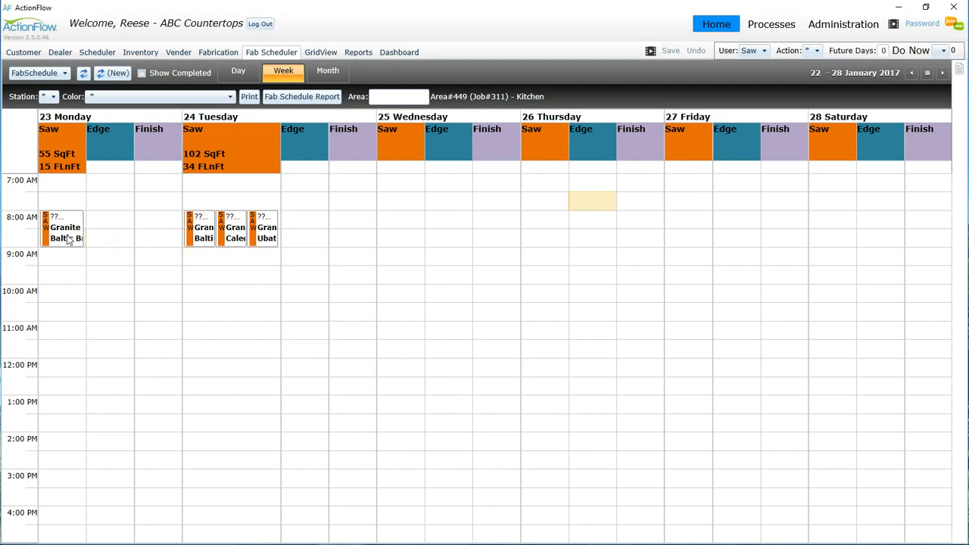
{"action": "mouse_move", "coordinate": [66, 237]}
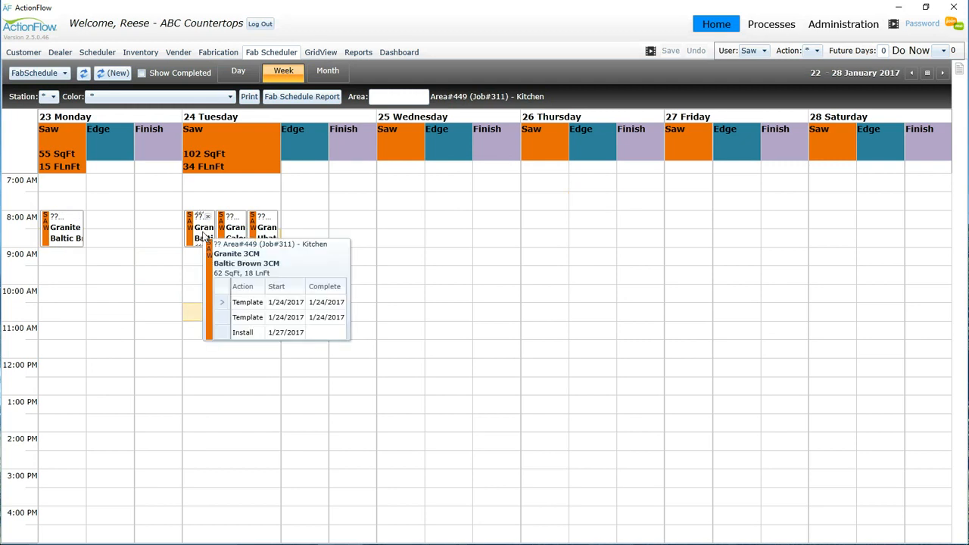
Step: Filter the fabrication schedule to the color Granite 3CM Baltic Brown 3CM and the station Saw
{"action": "left_click", "coordinate": [209, 99]}
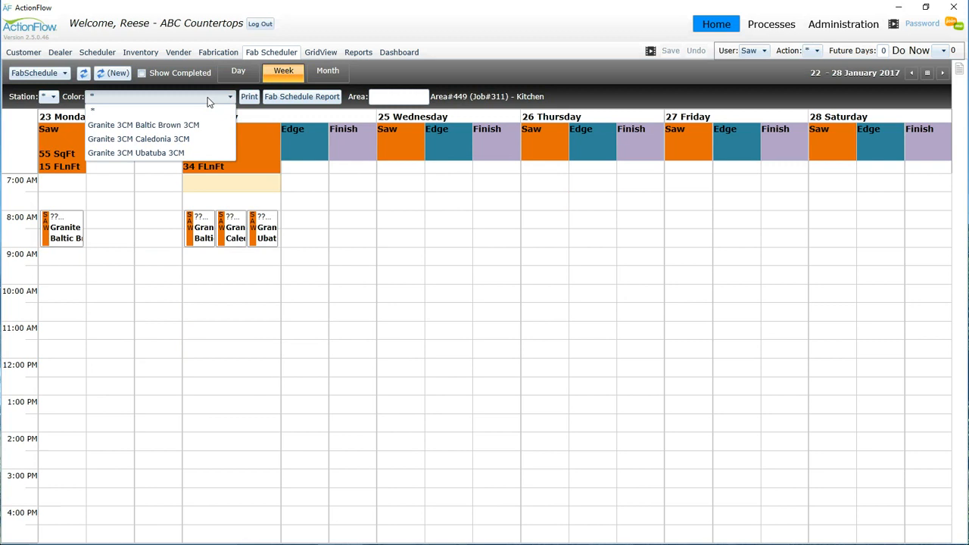
{"action": "left_click", "coordinate": [168, 127]}
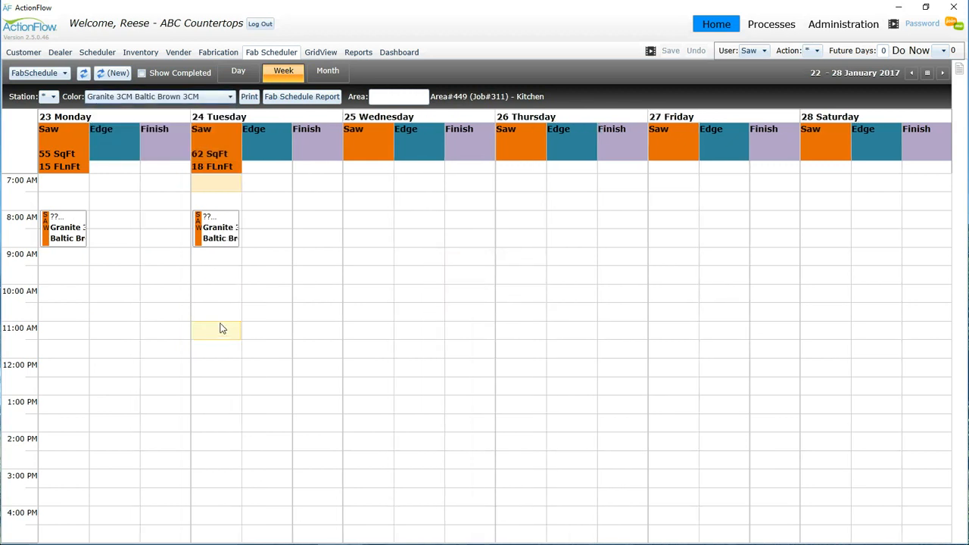
{"action": "left_click", "coordinate": [52, 97]}
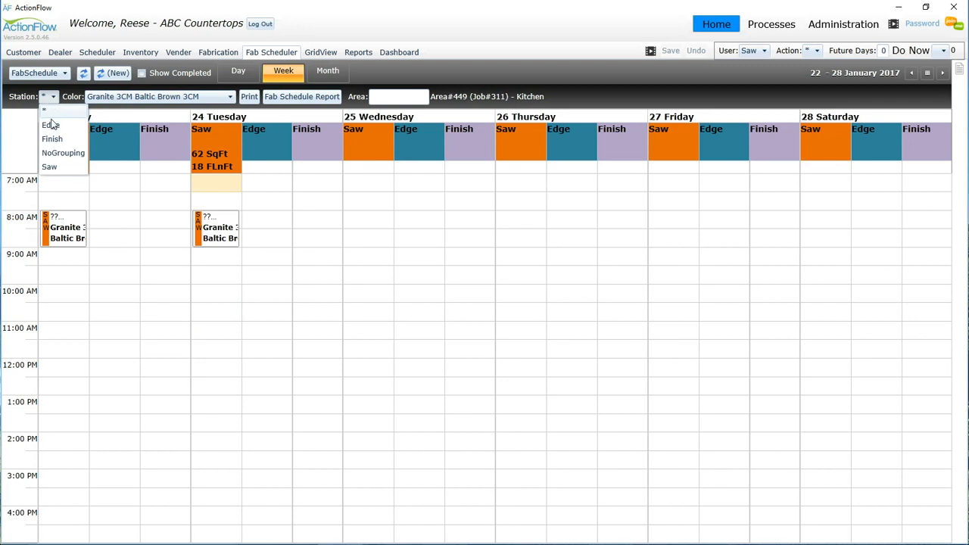
{"action": "left_click", "coordinate": [58, 165]}
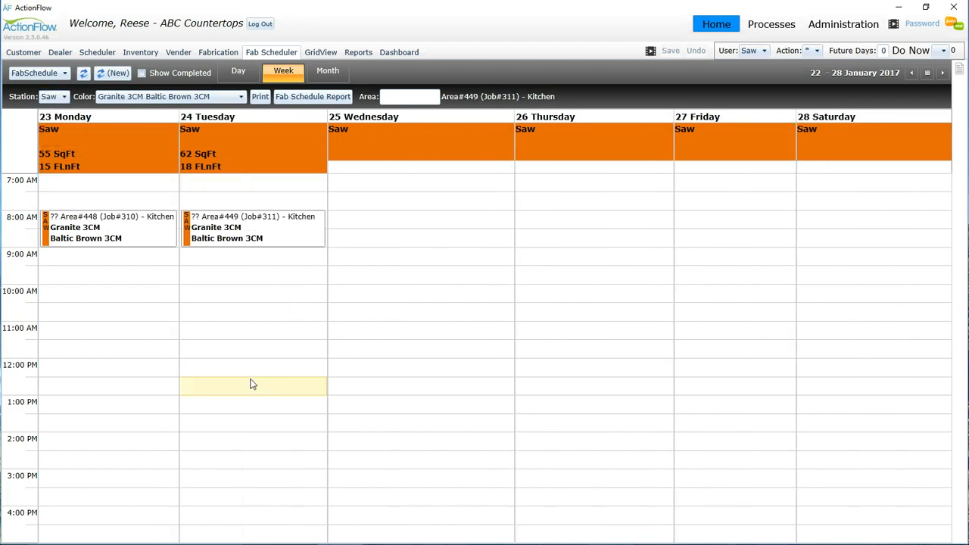
Step: Move the Area#449 Kitchen saw entry from Tuesday 24 to Monday 23 at 8:00 AM and confirm the change
{"action": "mouse_move", "coordinate": [94, 244]}
{"action": "mouse_move", "coordinate": [225, 241]}
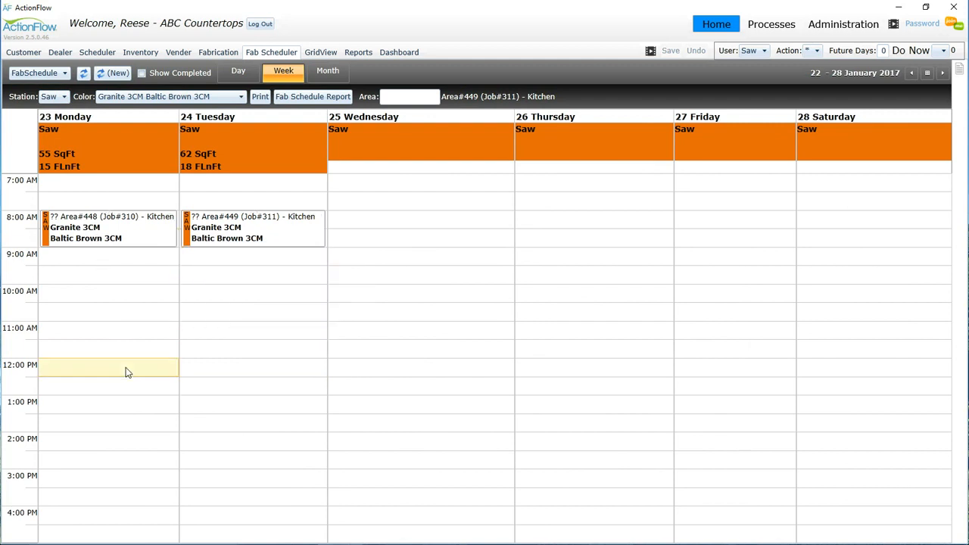
{"action": "mouse_move", "coordinate": [258, 238]}
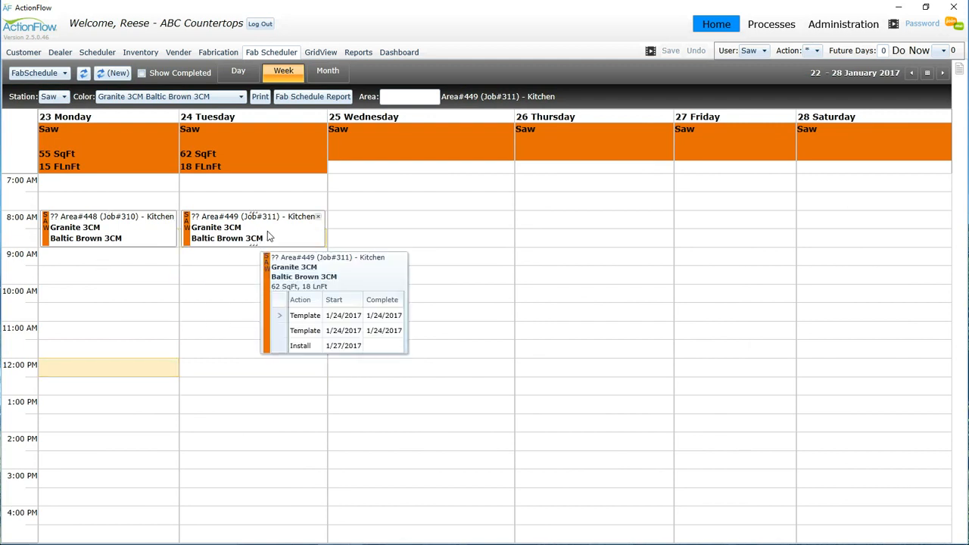
{"action": "left_click_drag", "start_coordinate": [269, 237], "coordinate": [159, 231]}
{"action": "left_click", "coordinate": [522, 319]}
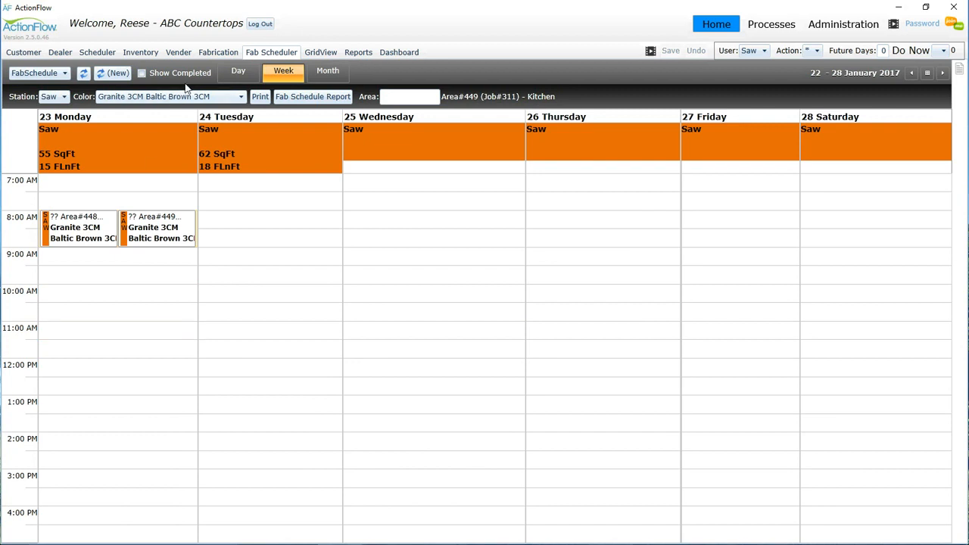
Step: Clear the color filter so all colors show, and examine the saw entries on Monday 23 and Tuesday 24
{"action": "left_click", "coordinate": [214, 97]}
{"action": "left_click", "coordinate": [157, 114]}
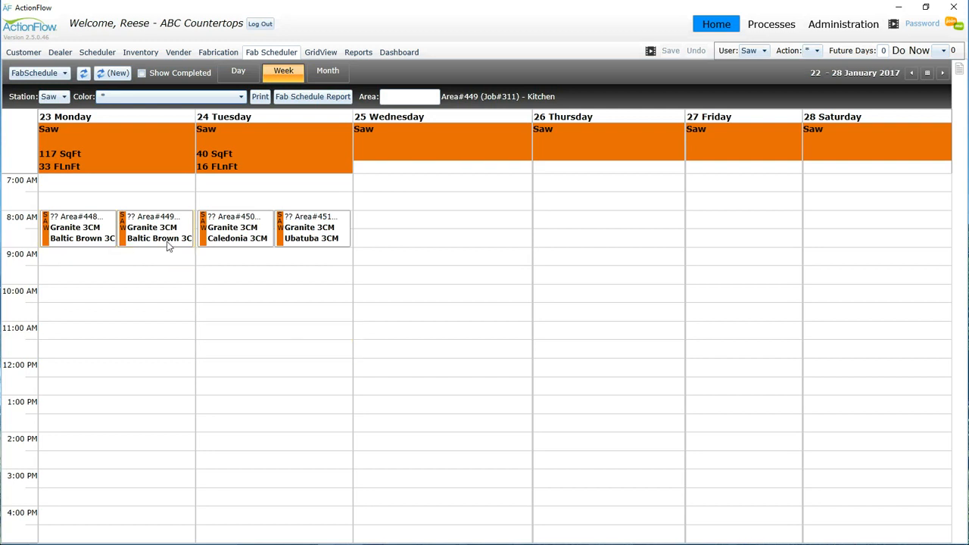
{"action": "mouse_move", "coordinate": [232, 240]}
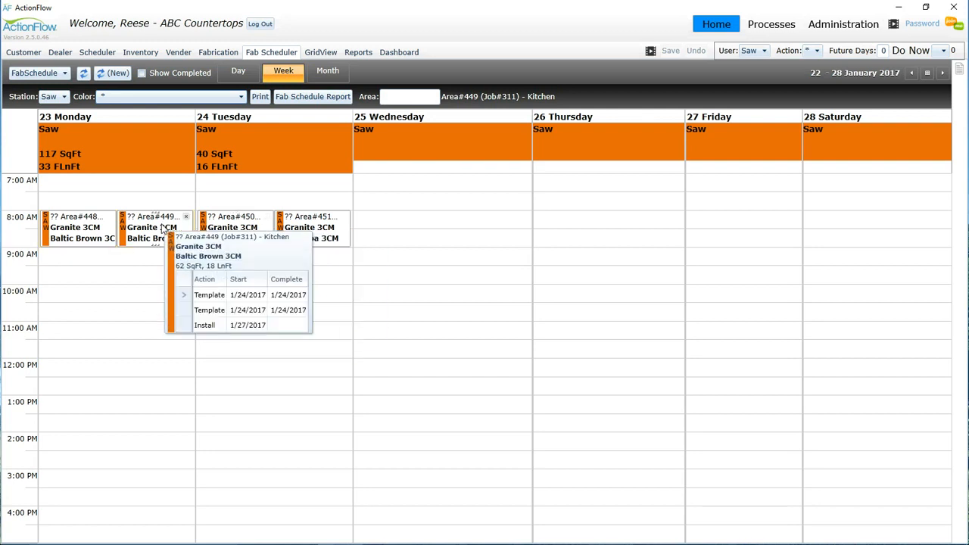
{"action": "mouse_move", "coordinate": [262, 237]}
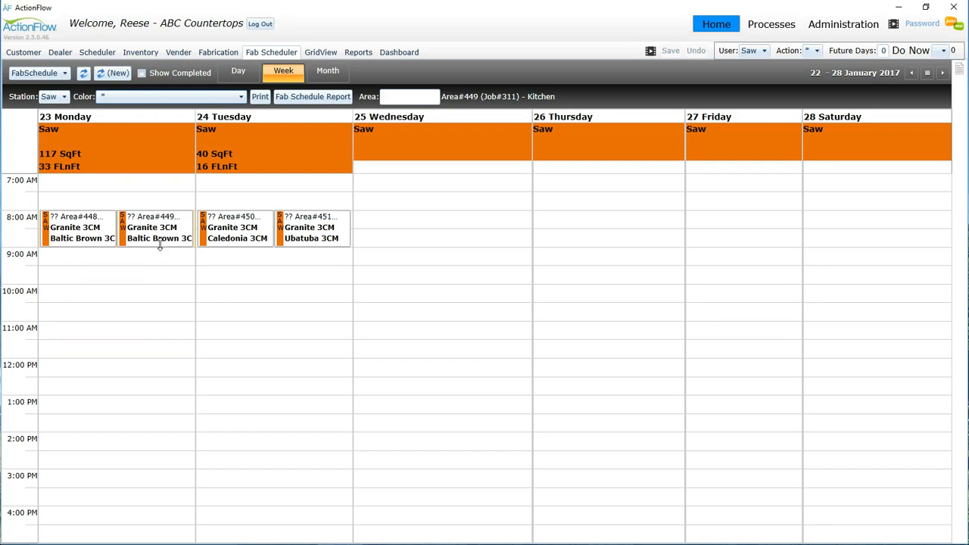
Step: Complete the Area#449 Kitchen saw task on Monday 23 as OK and confirm it
{"action": "mouse_move", "coordinate": [161, 240]}
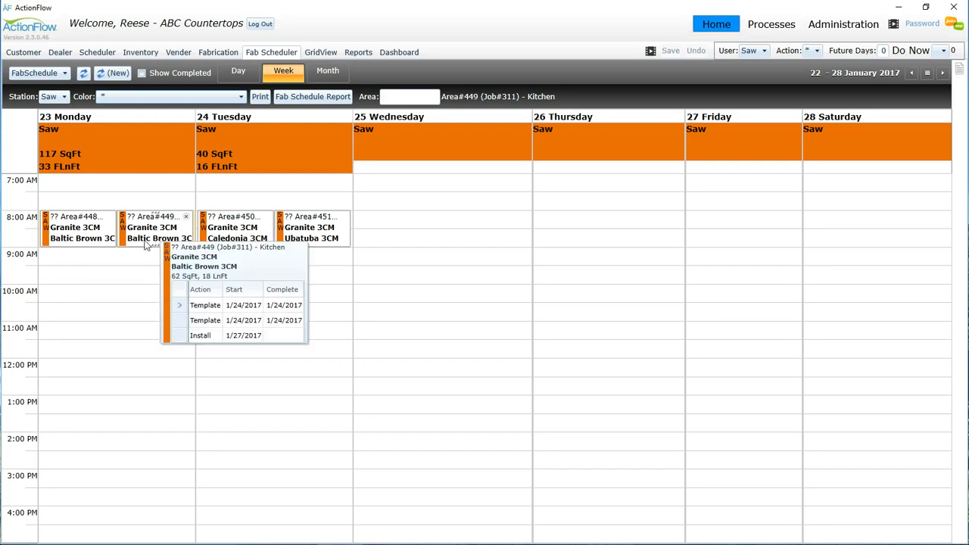
{"action": "mouse_move", "coordinate": [151, 222]}
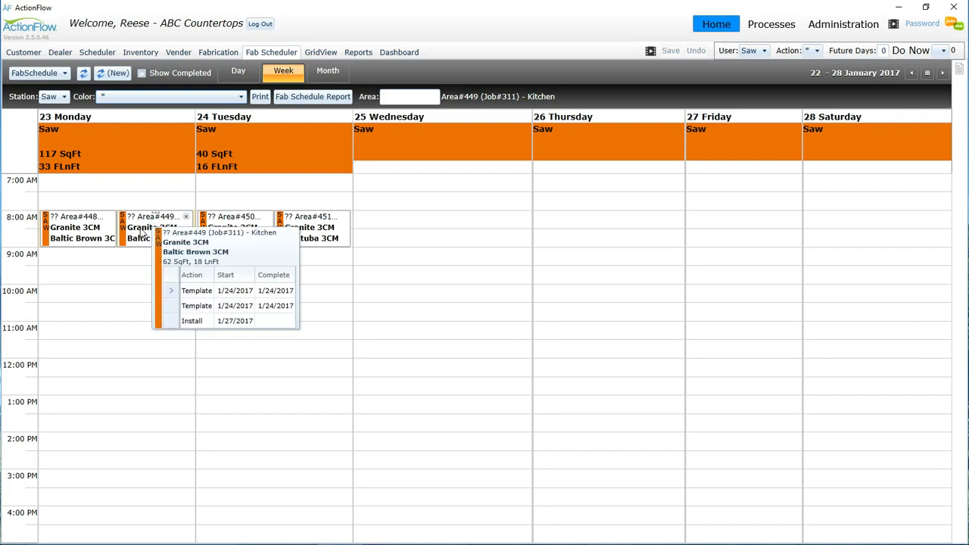
{"action": "right_click", "coordinate": [137, 235]}
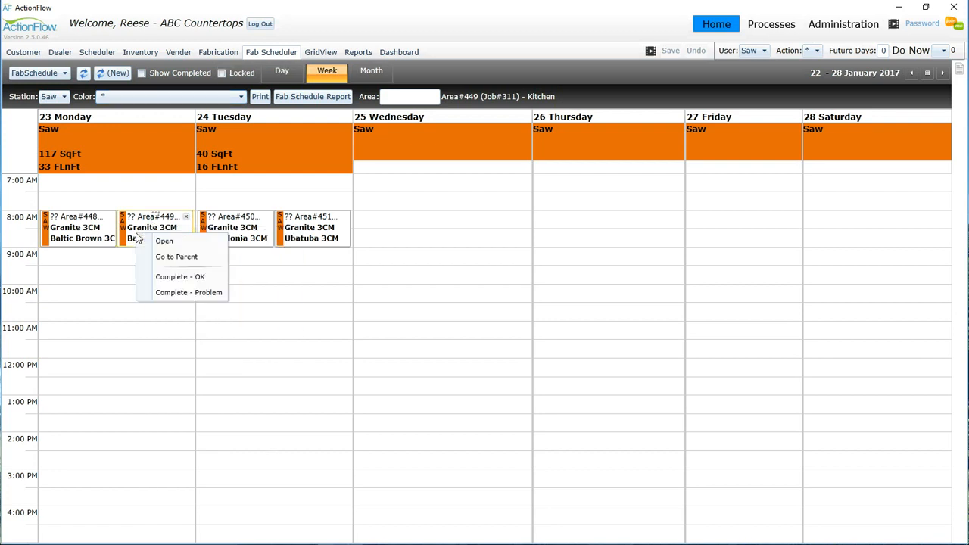
{"action": "left_click", "coordinate": [201, 277]}
{"action": "left_click", "coordinate": [485, 314]}
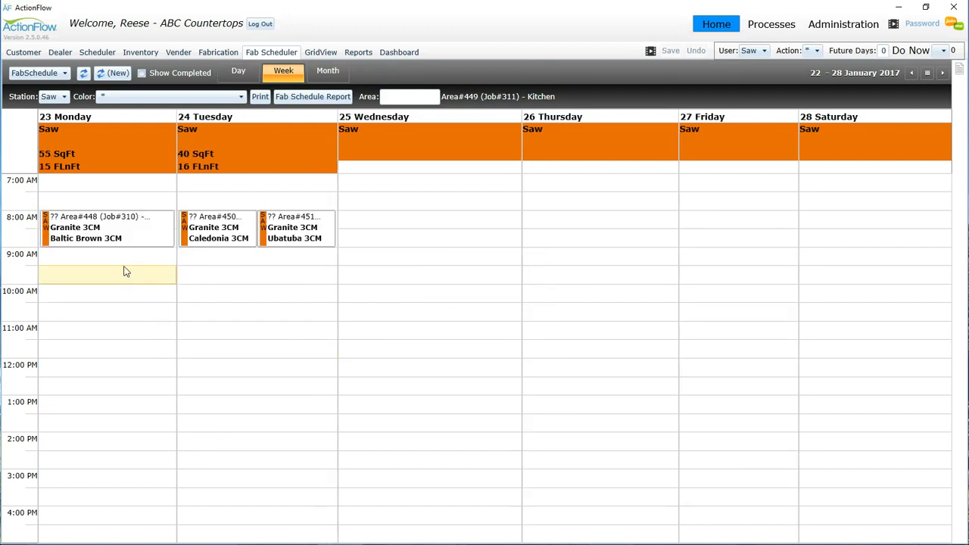
Step: Complete the Area#448 Kitchen saw task on Monday 23 as a problem with the explanation "No slabs"
{"action": "right_click", "coordinate": [119, 238]}
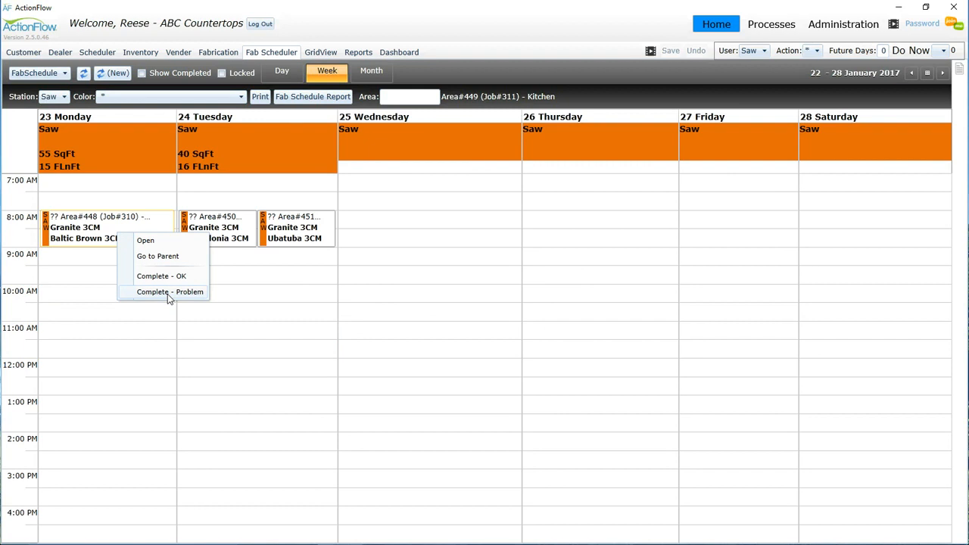
{"action": "key", "text": "Return"}
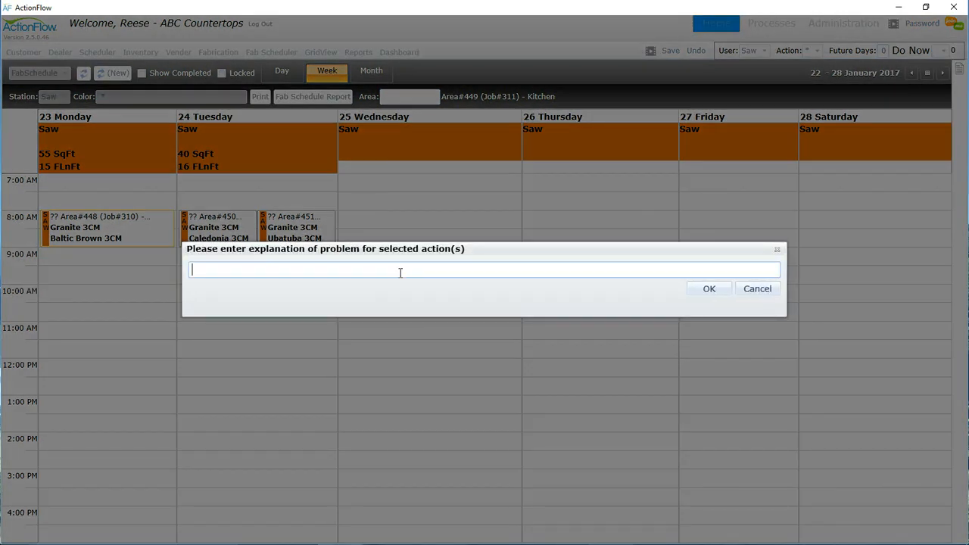
{"action": "type", "text": "No slabs"}
{"action": "left_click", "coordinate": [709, 289]}
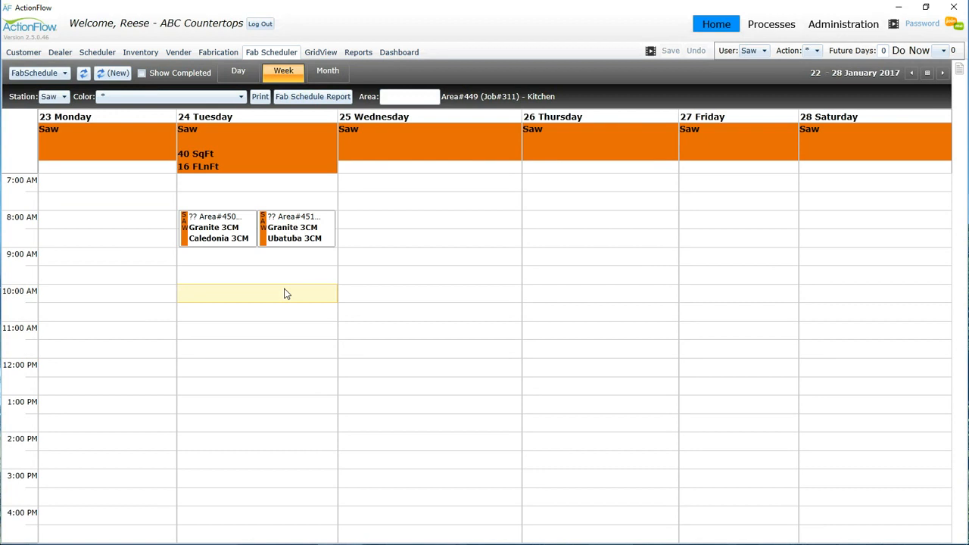
Step: Include completed entries in the schedule and examine the Area#448 saw entry on Monday 23
{"action": "left_click", "coordinate": [142, 73]}
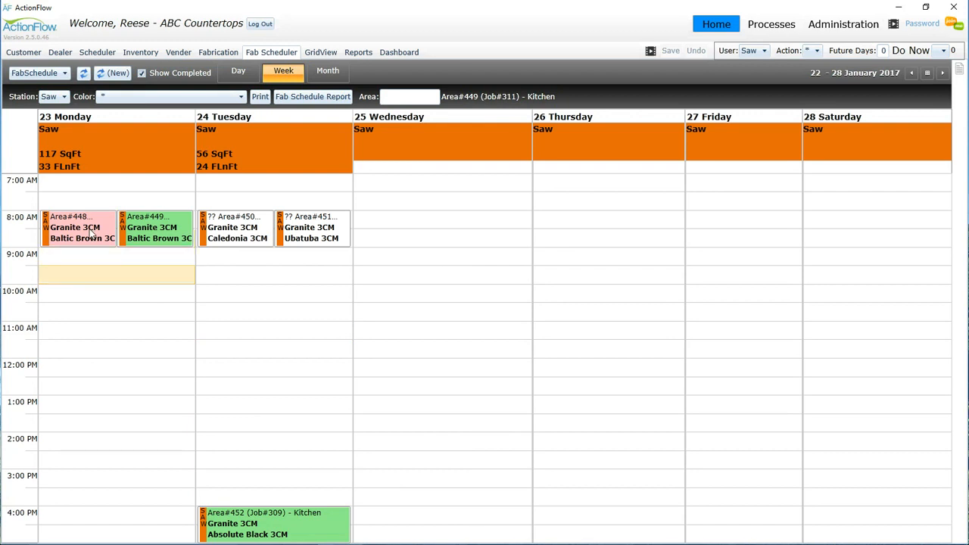
{"action": "mouse_move", "coordinate": [91, 232]}
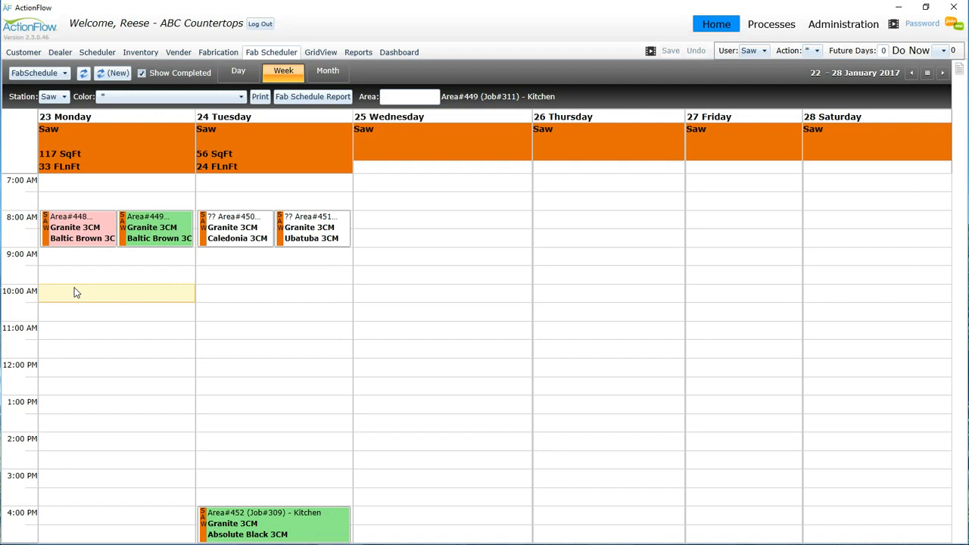
{"action": "left_click", "coordinate": [255, 312]}
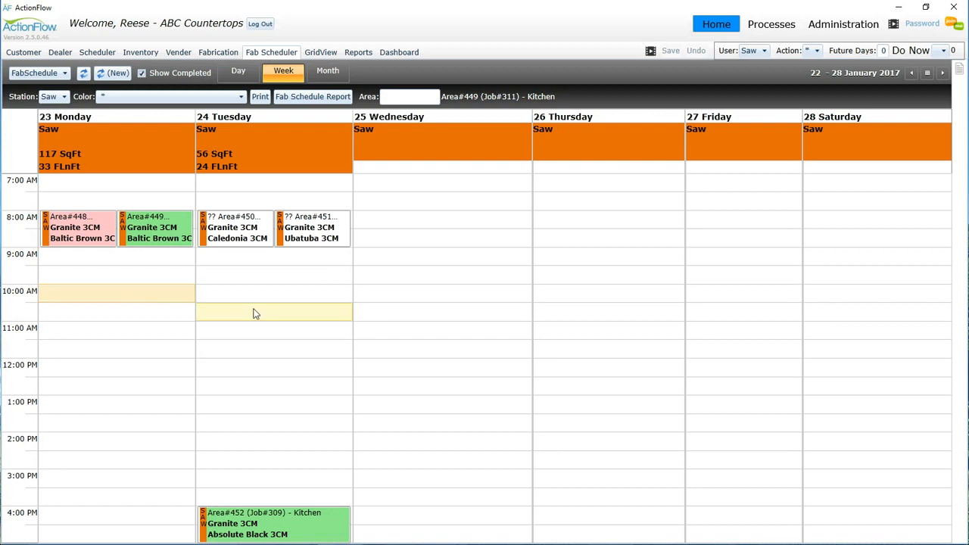
Step: Show Tuesday 24 as a single day and open the Fab Schedule Report
{"action": "left_click", "coordinate": [274, 119]}
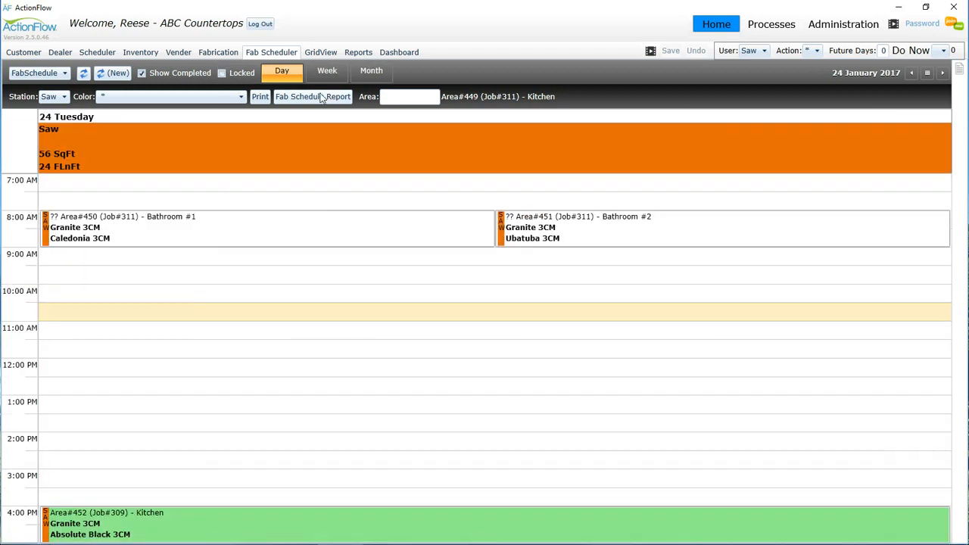
{"action": "left_click", "coordinate": [318, 99]}
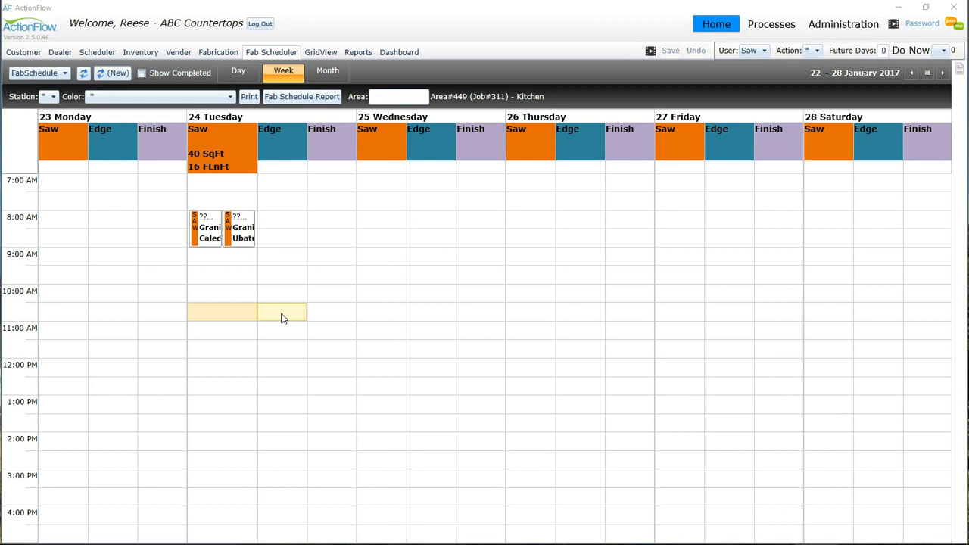
Step: Complete the Bathroom #1 Caledonia saw task on Tuesday 24 as OK and confirm it
{"action": "left_click", "coordinate": [208, 238]}
{"action": "right_click", "coordinate": [209, 239]}
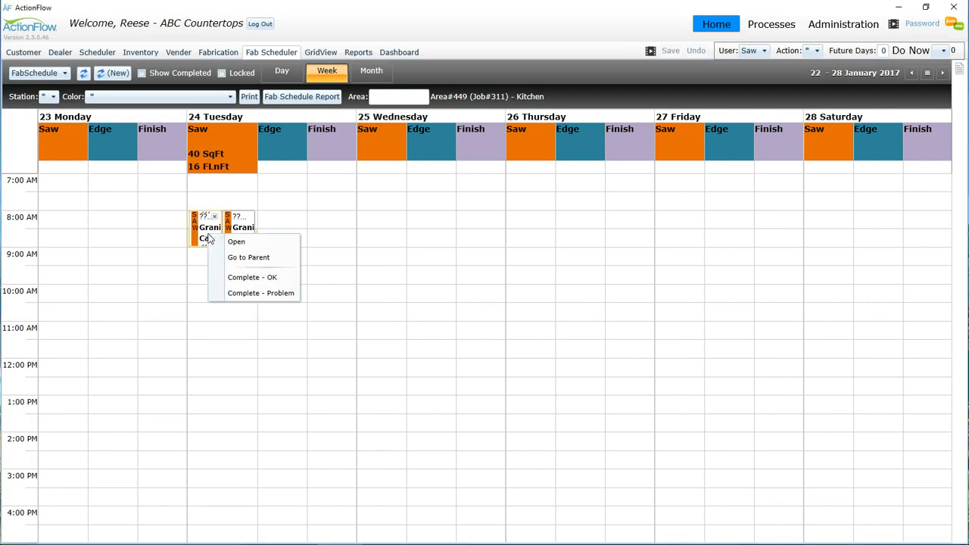
{"action": "left_click", "coordinate": [273, 280]}
{"action": "left_click", "coordinate": [477, 316]}
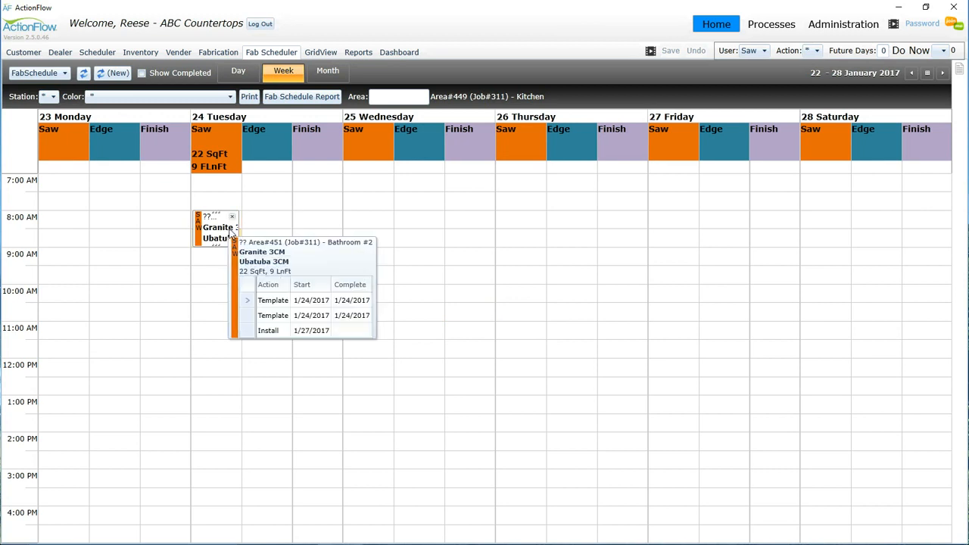
Step: In Fabrication, reschedule the start of the #450 Bathroom #1 area's Edge action to Tuesday 1/24/17 and save the change
{"action": "left_click", "coordinate": [218, 53]}
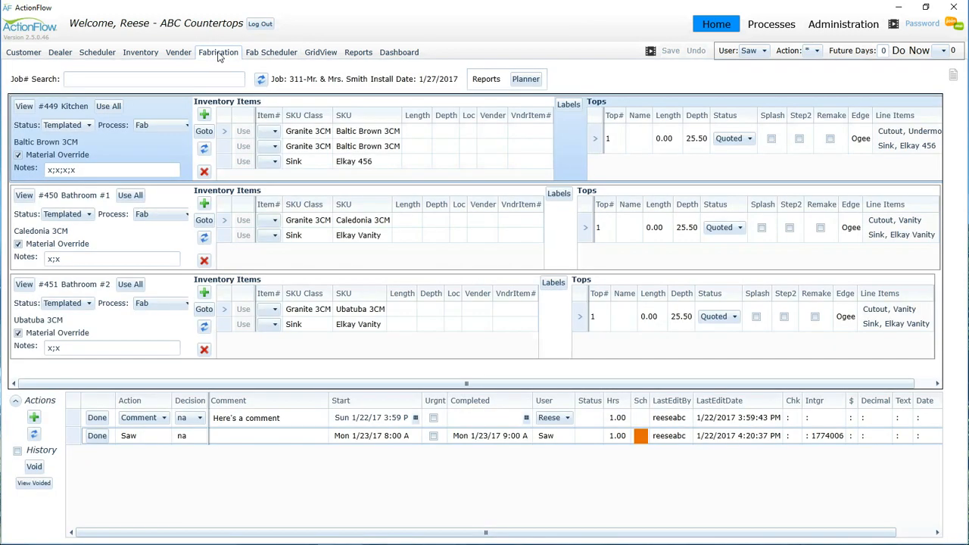
{"action": "left_click", "coordinate": [150, 235]}
{"action": "left_click", "coordinate": [372, 422]}
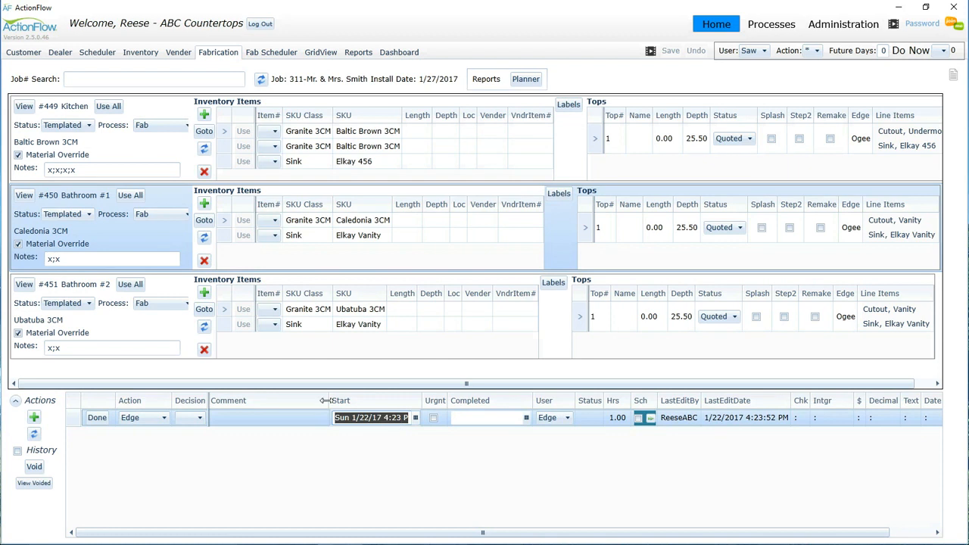
{"action": "left_click", "coordinate": [141, 154]}
{"action": "left_click", "coordinate": [146, 243]}
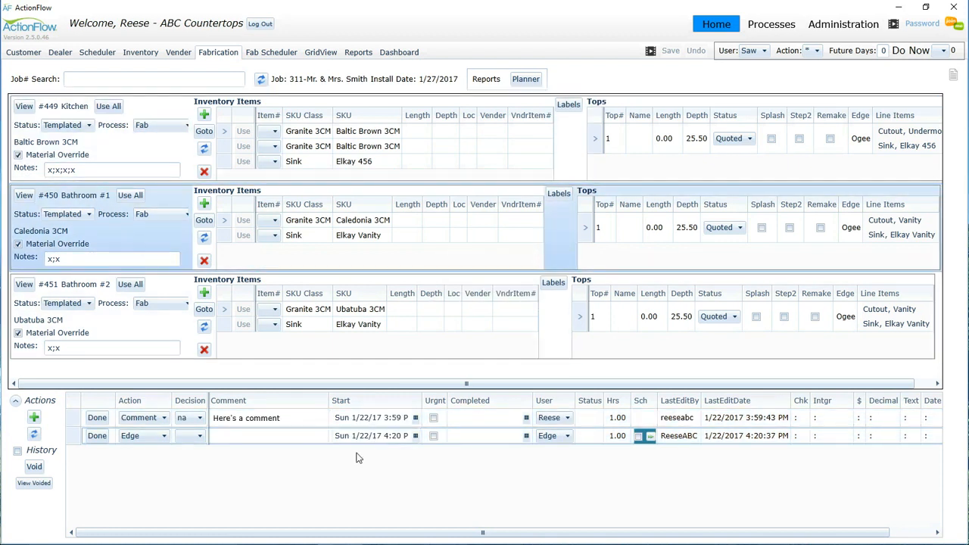
{"action": "left_click", "coordinate": [415, 417]}
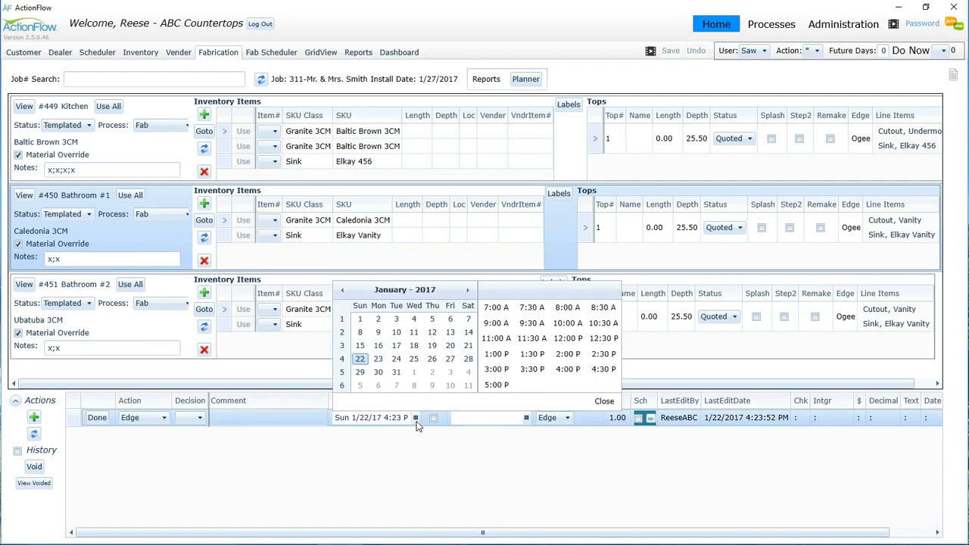
{"action": "left_click", "coordinate": [396, 359]}
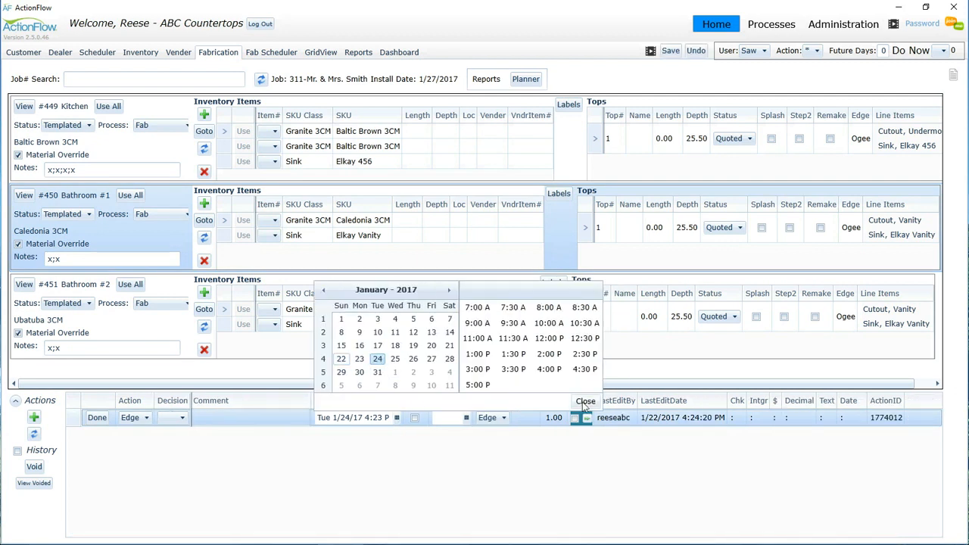
{"action": "left_click", "coordinate": [585, 402]}
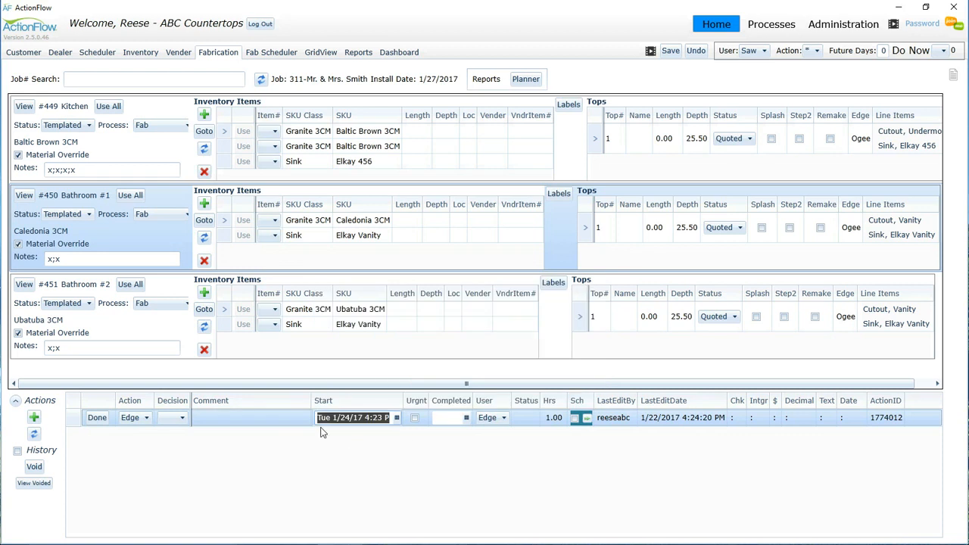
{"action": "left_click", "coordinate": [671, 51]}
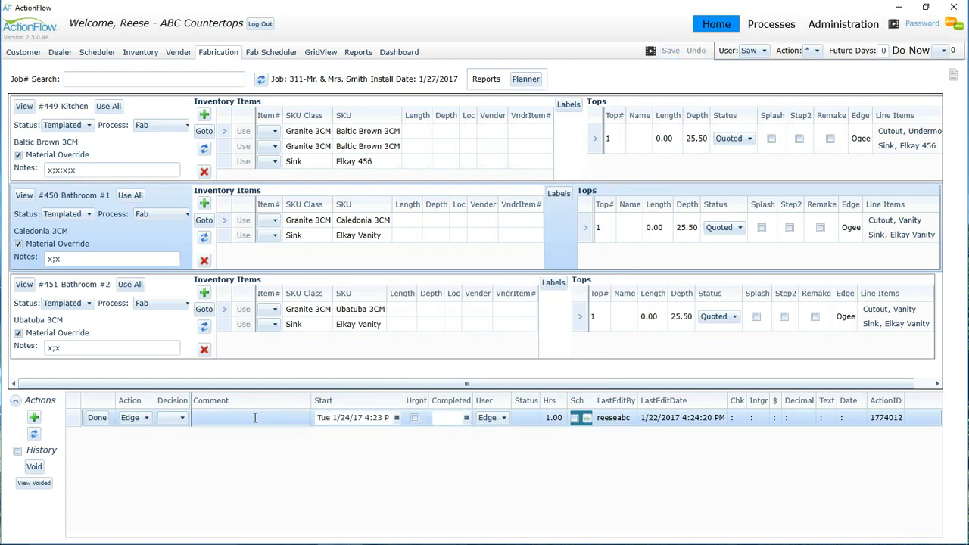
Step: Return to the Fab Scheduler, refresh the week and examine the Bathroom #1 edge entry on Tuesday 24
{"action": "left_click", "coordinate": [271, 53]}
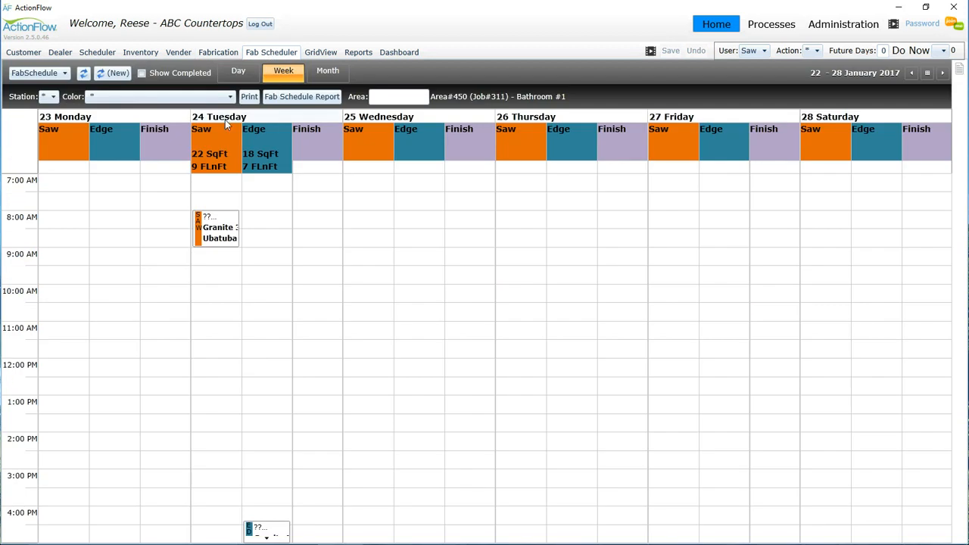
{"action": "left_click", "coordinate": [84, 72]}
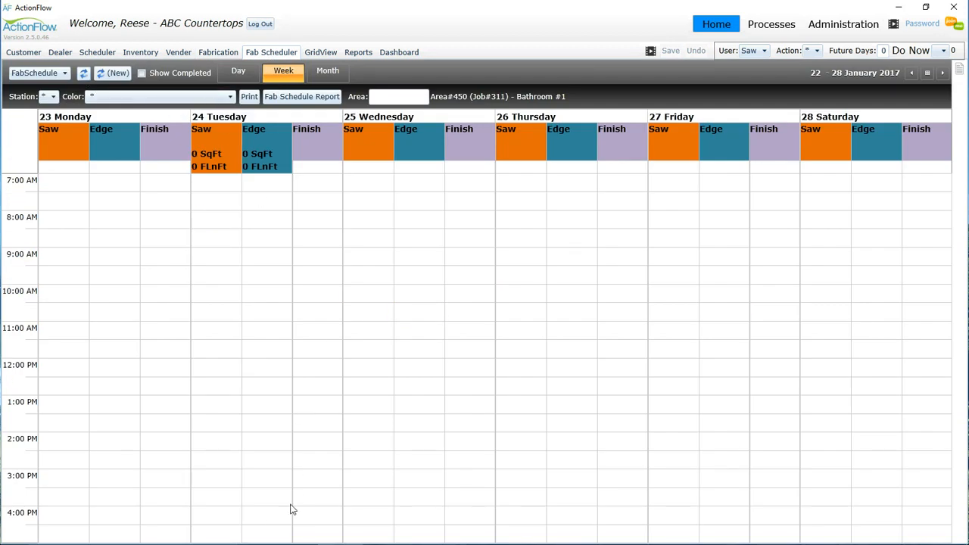
{"action": "mouse_move", "coordinate": [253, 527]}
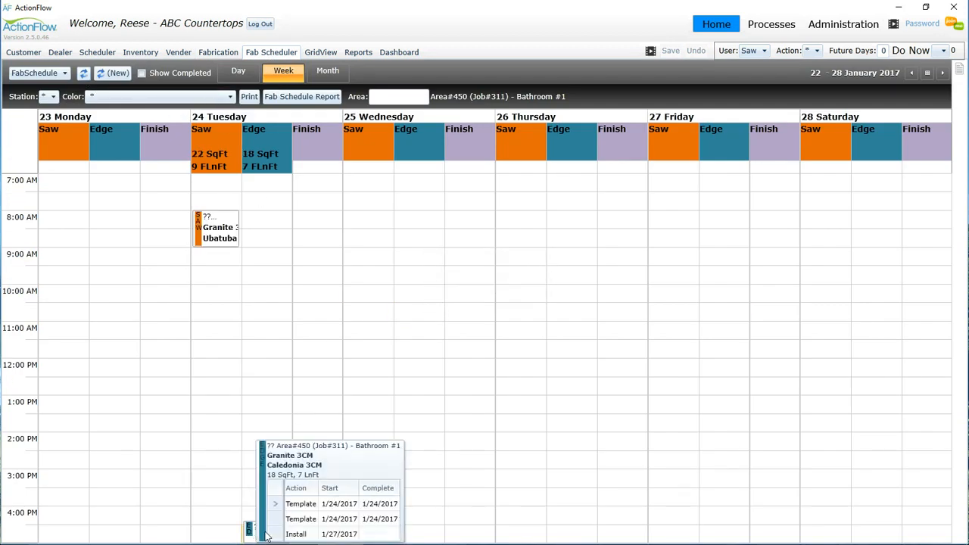